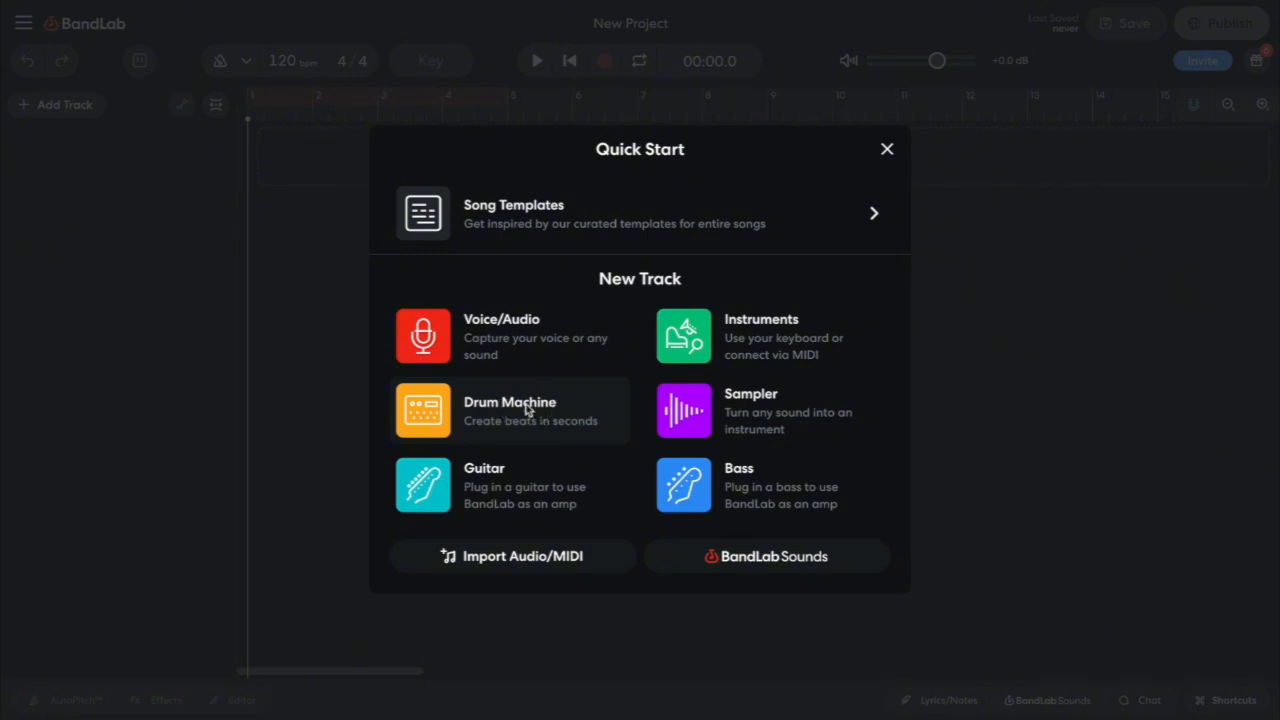
Create a drum machine track from the Empty beat starter and load the Prince drum pads.
click(527, 410)
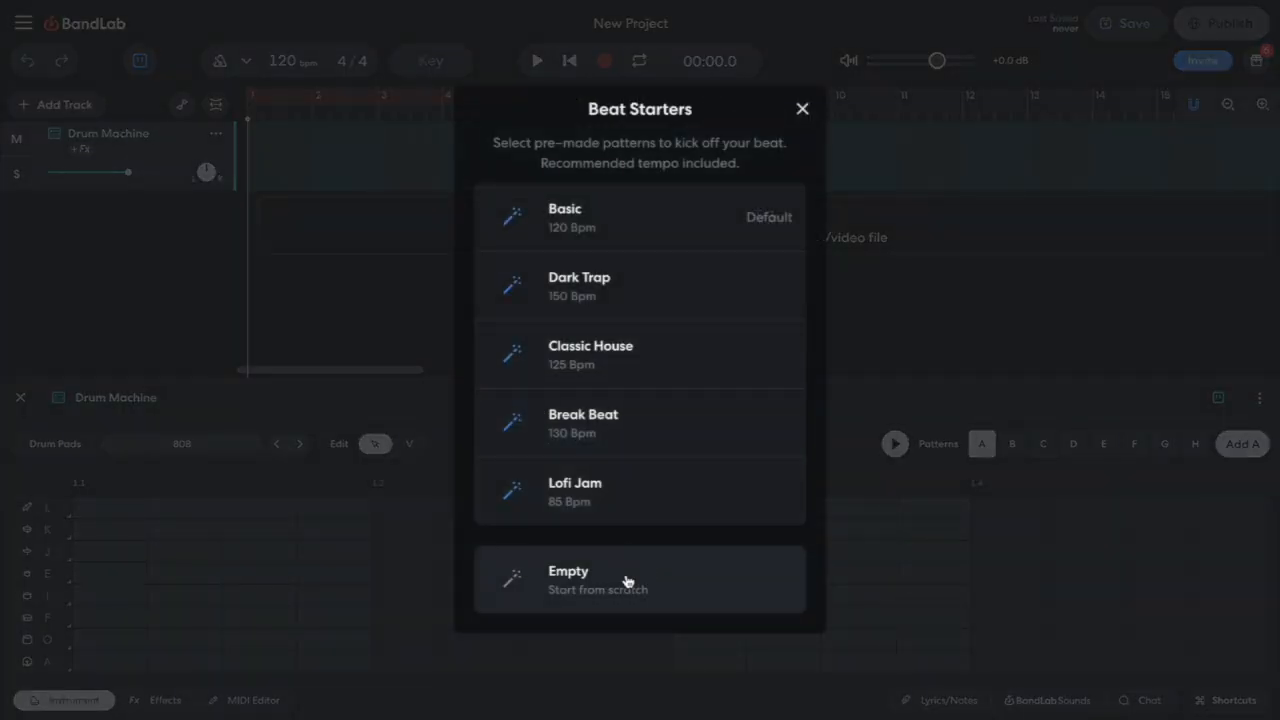
click(627, 581)
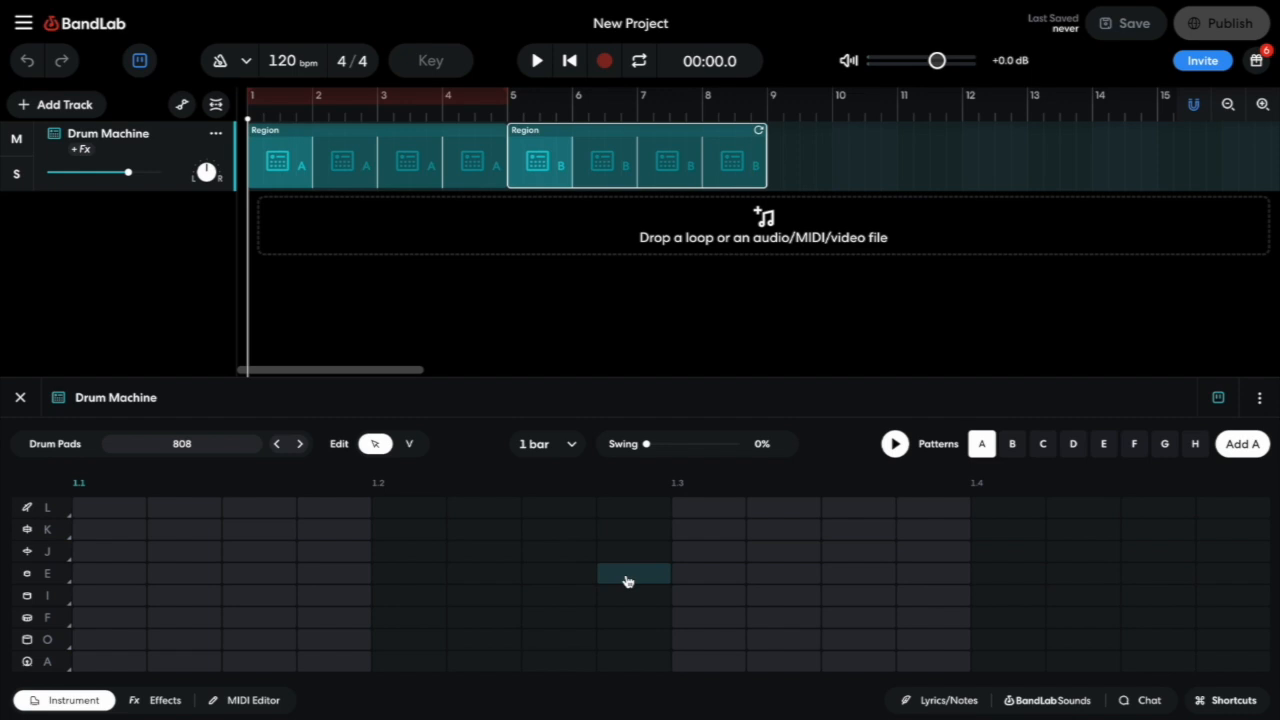
click(210, 443)
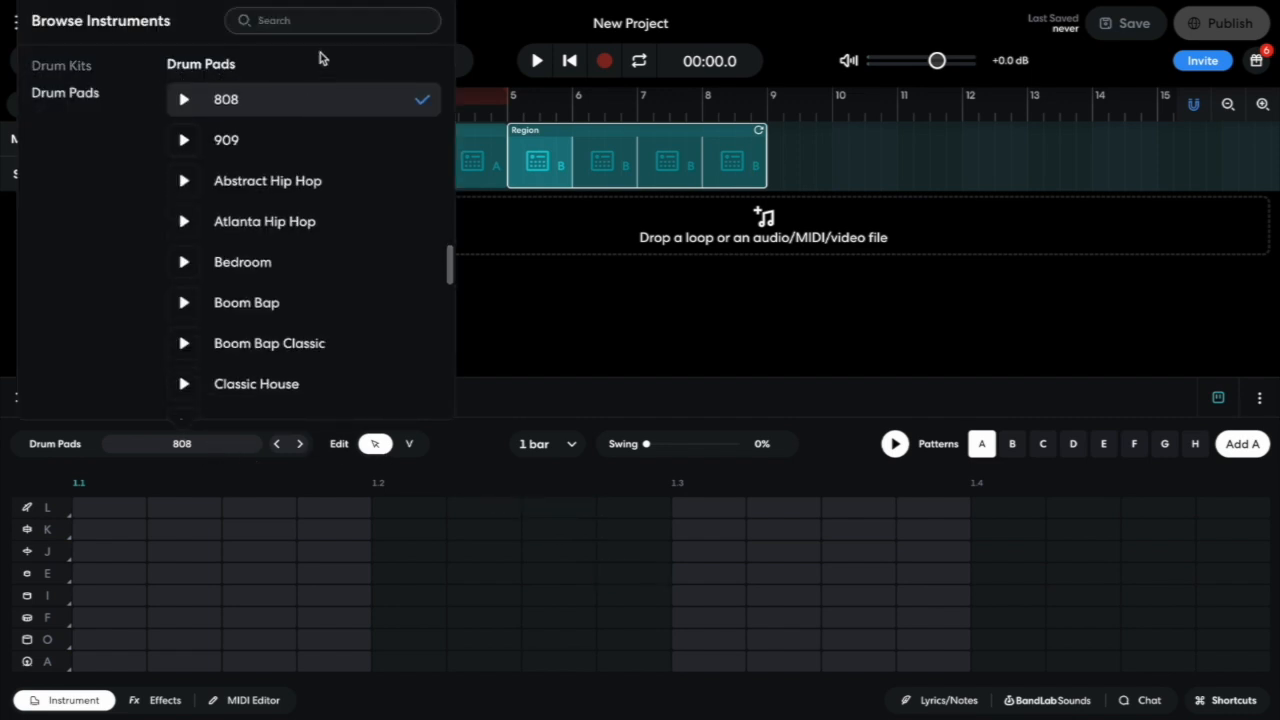
text(prince)
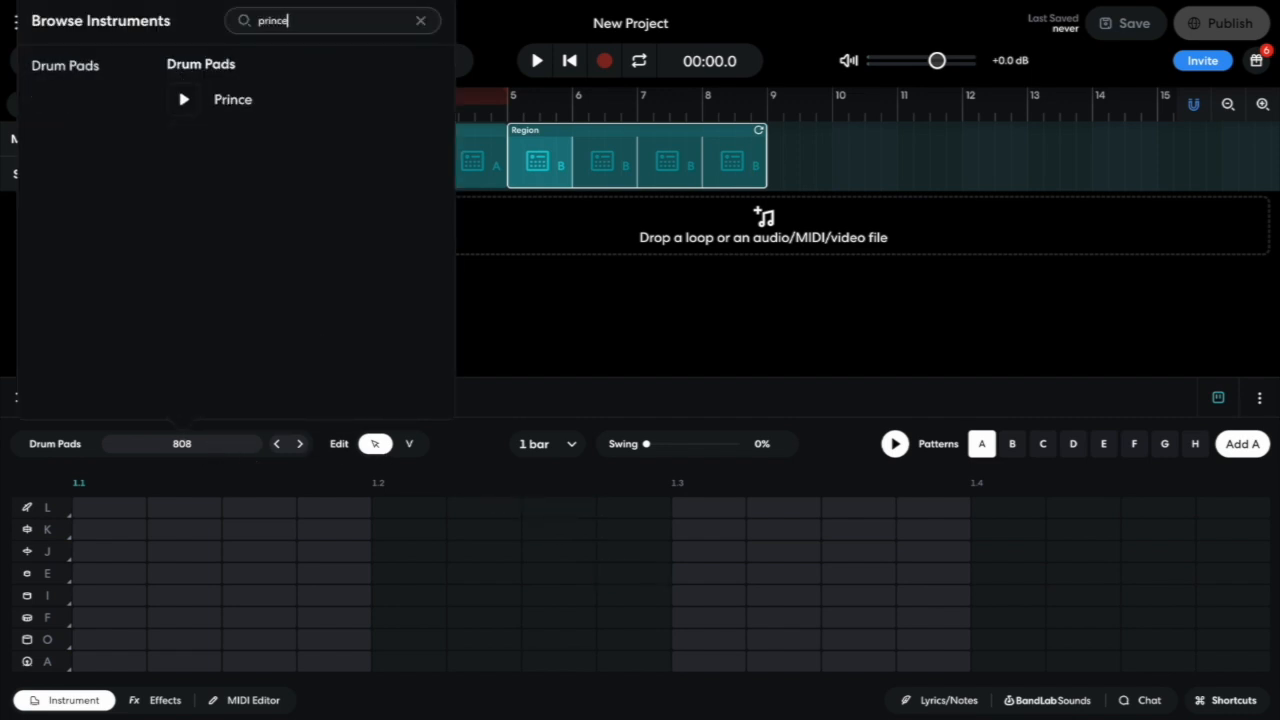
click(250, 100)
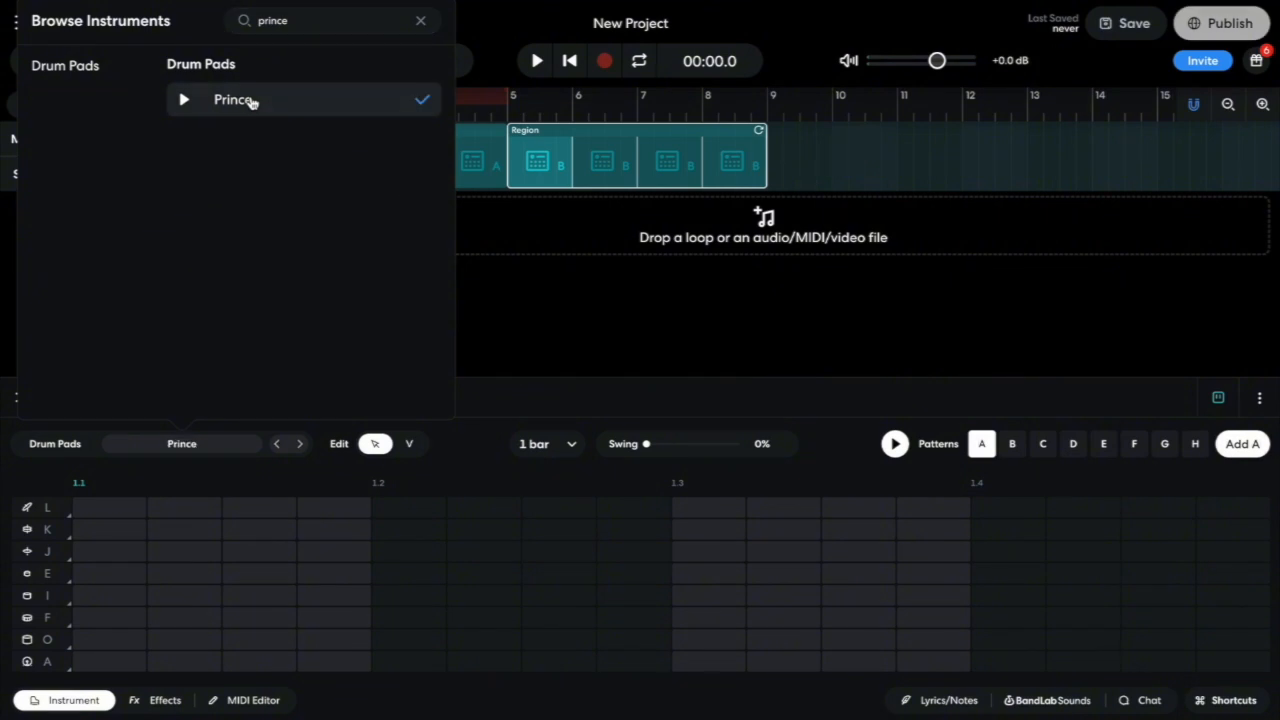
click(487, 440)
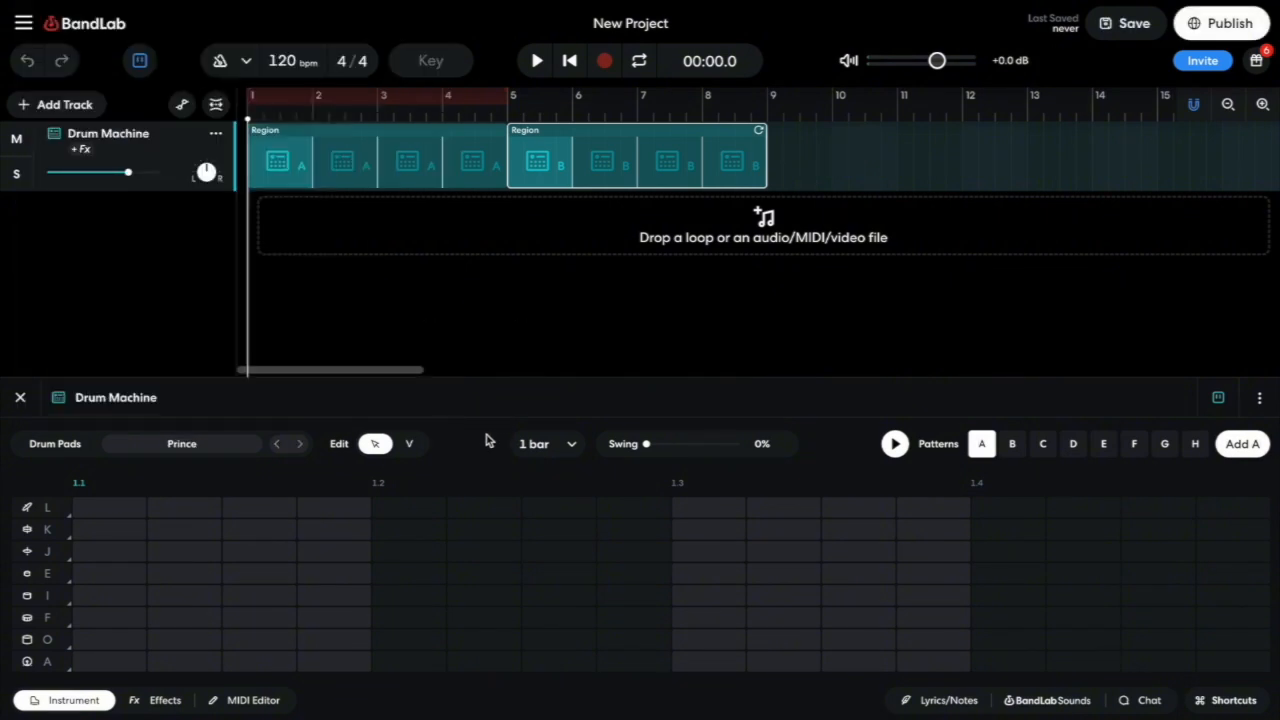
Set the project tempo to 110 bpm.
click(288, 62)
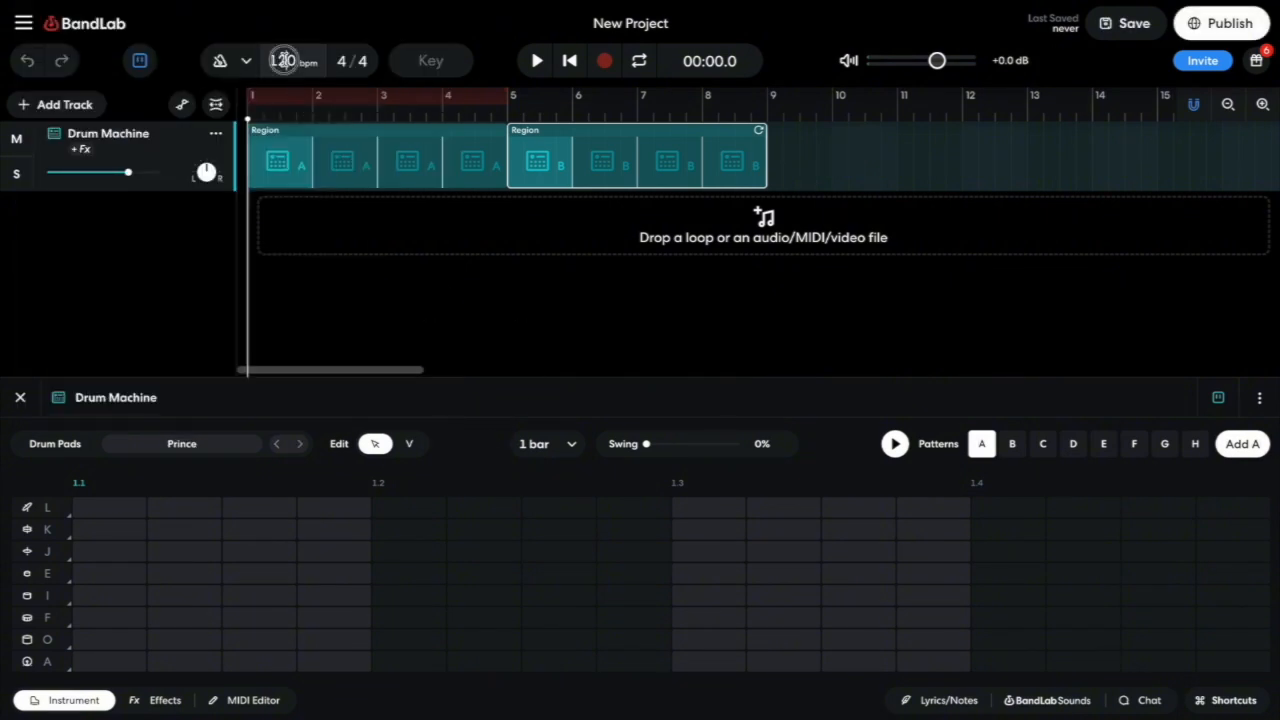
text(110)
key(Return)
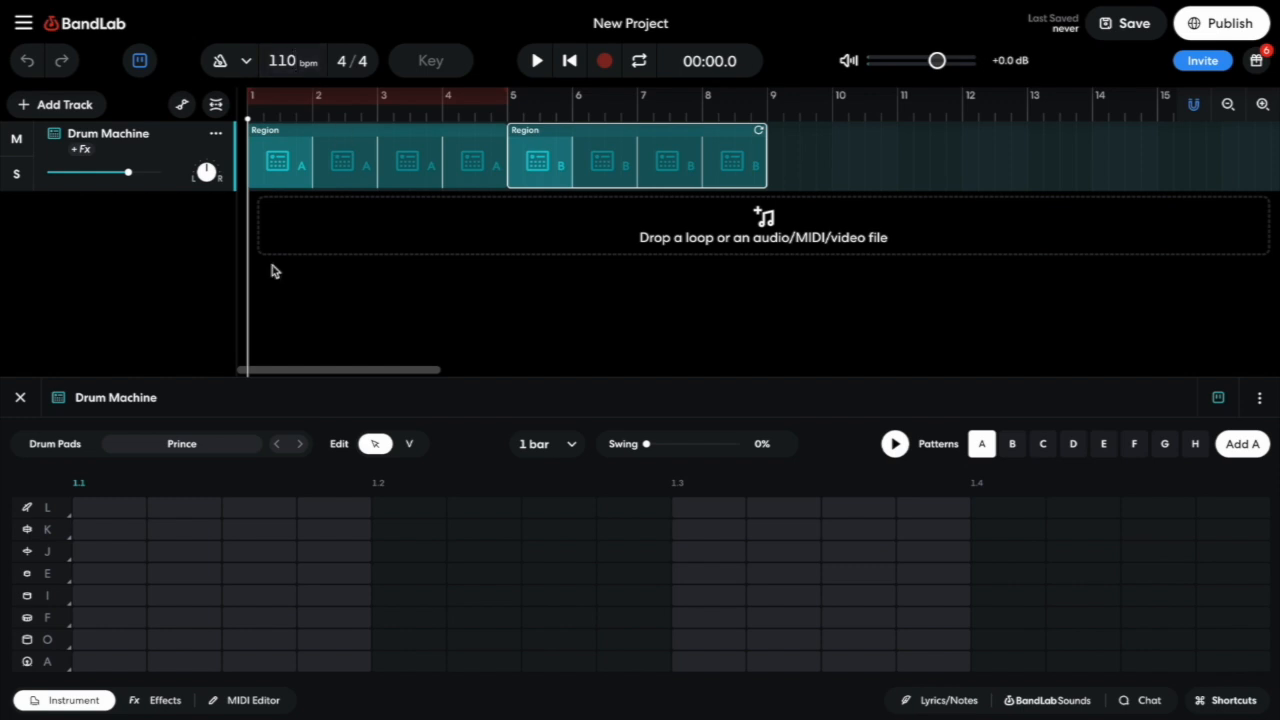
Program drum pattern A with row A hits on beats 1 and 3 and row F hits on beats 2 and 4.
click(118, 661)
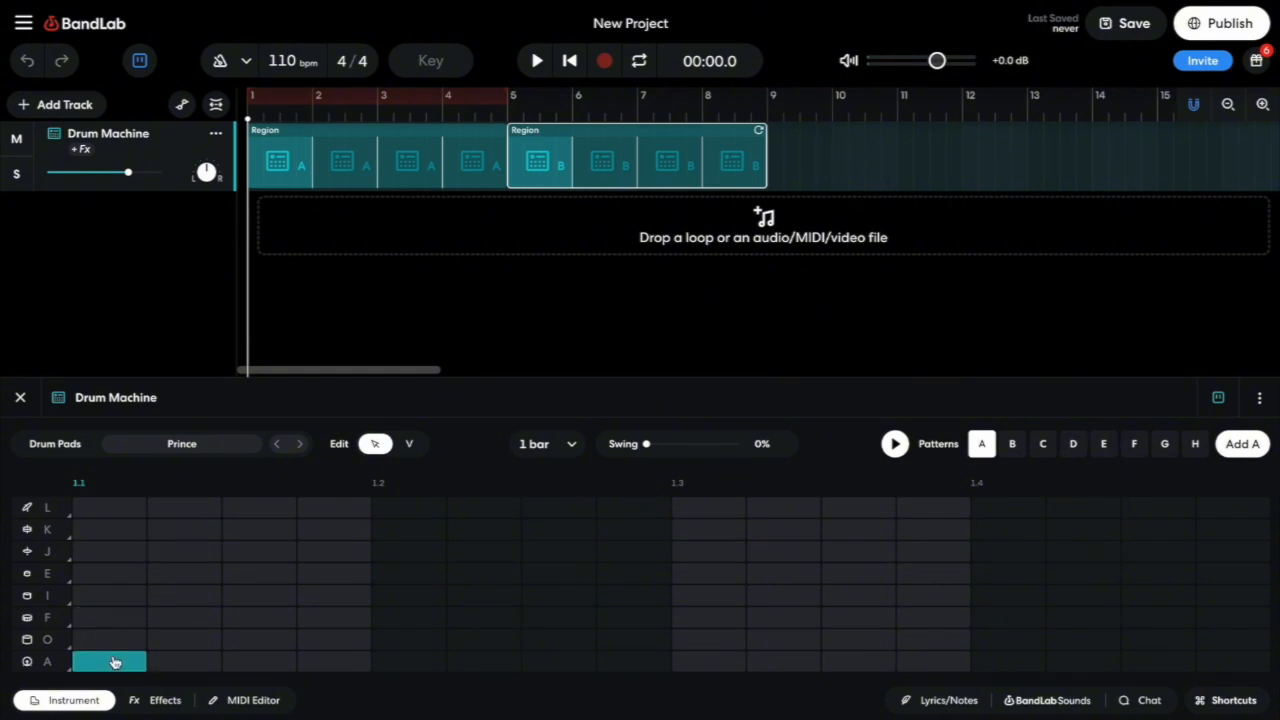
click(720, 662)
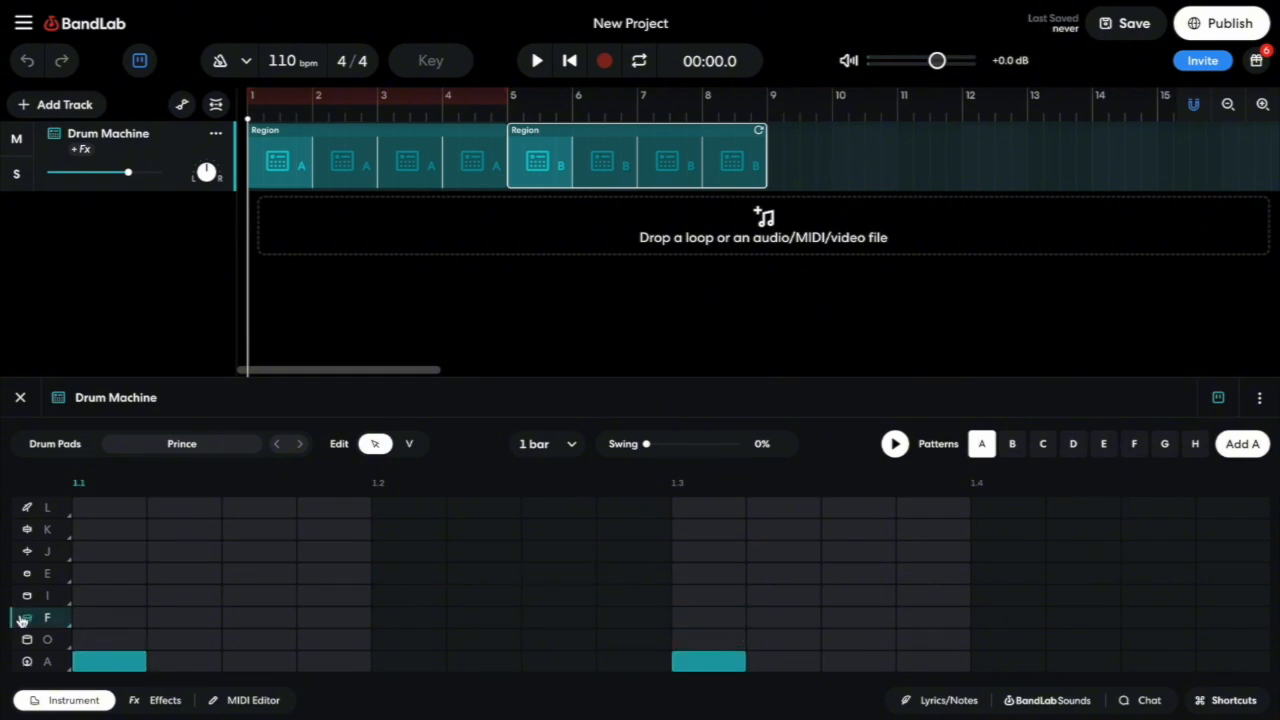
click(396, 622)
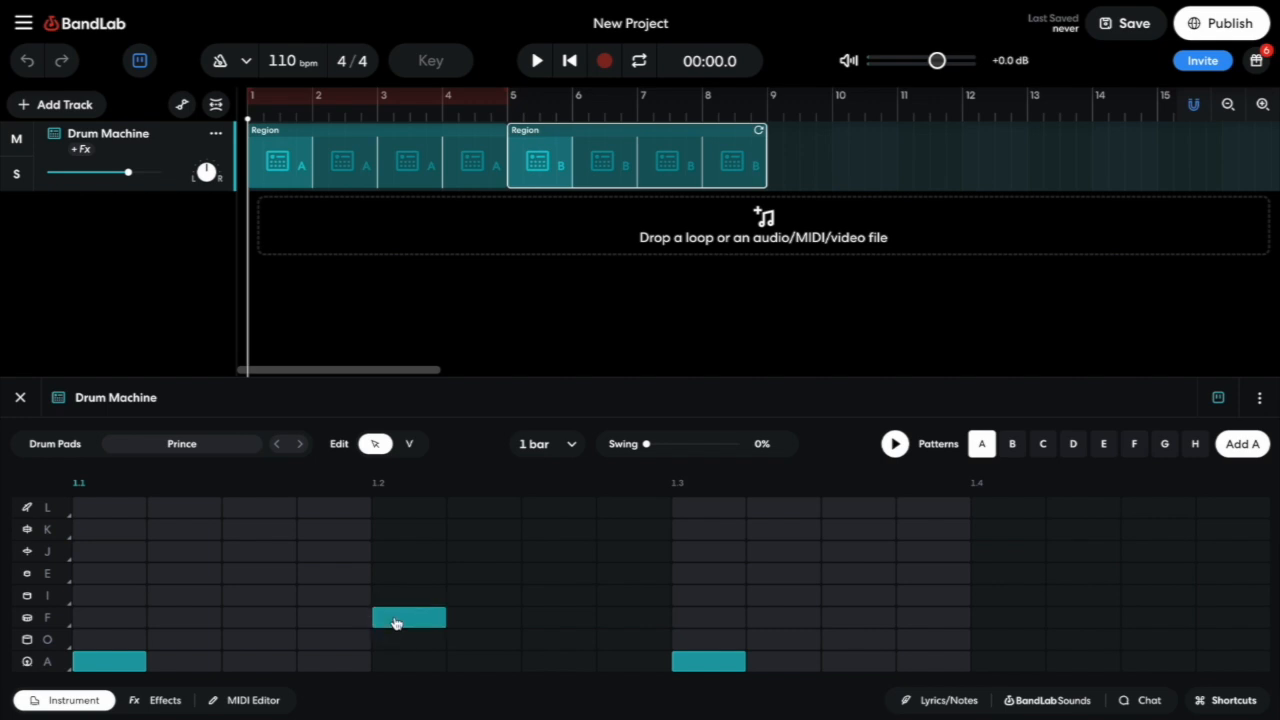
click(1009, 624)
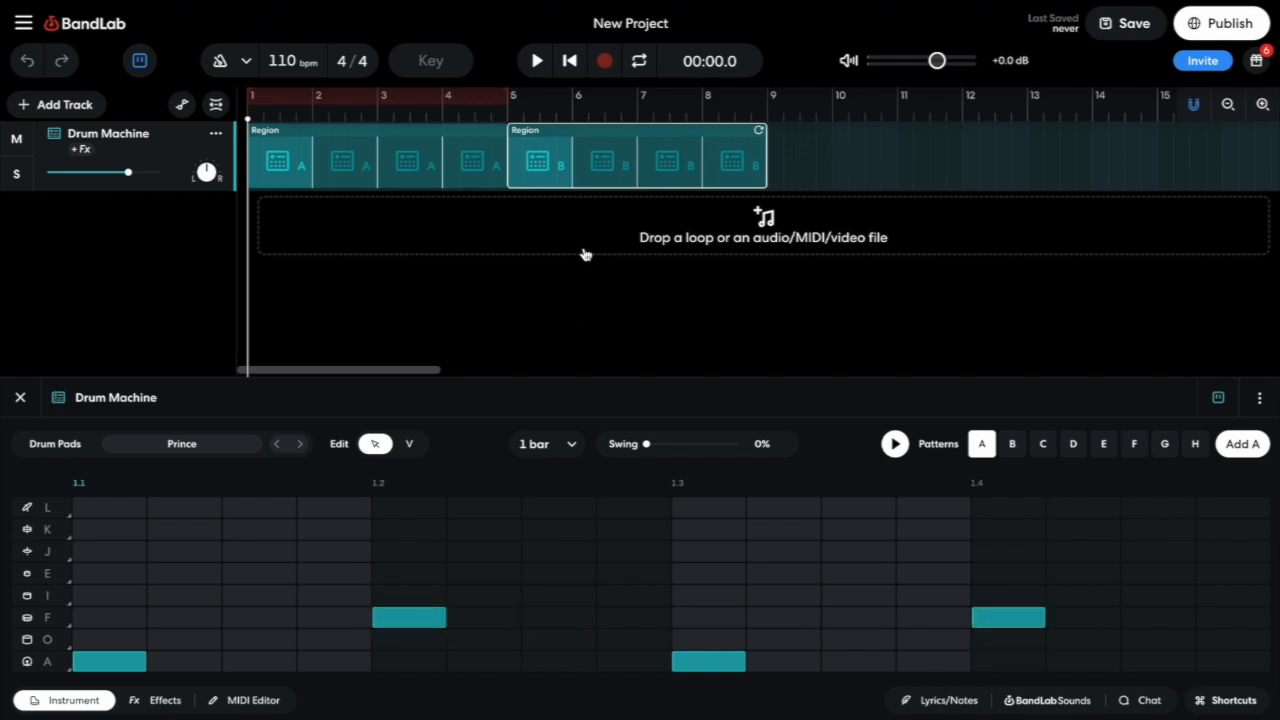
Replace both existing drum regions with pattern A looped across four bars, and play it back.
drag(572, 248, 429, 147)
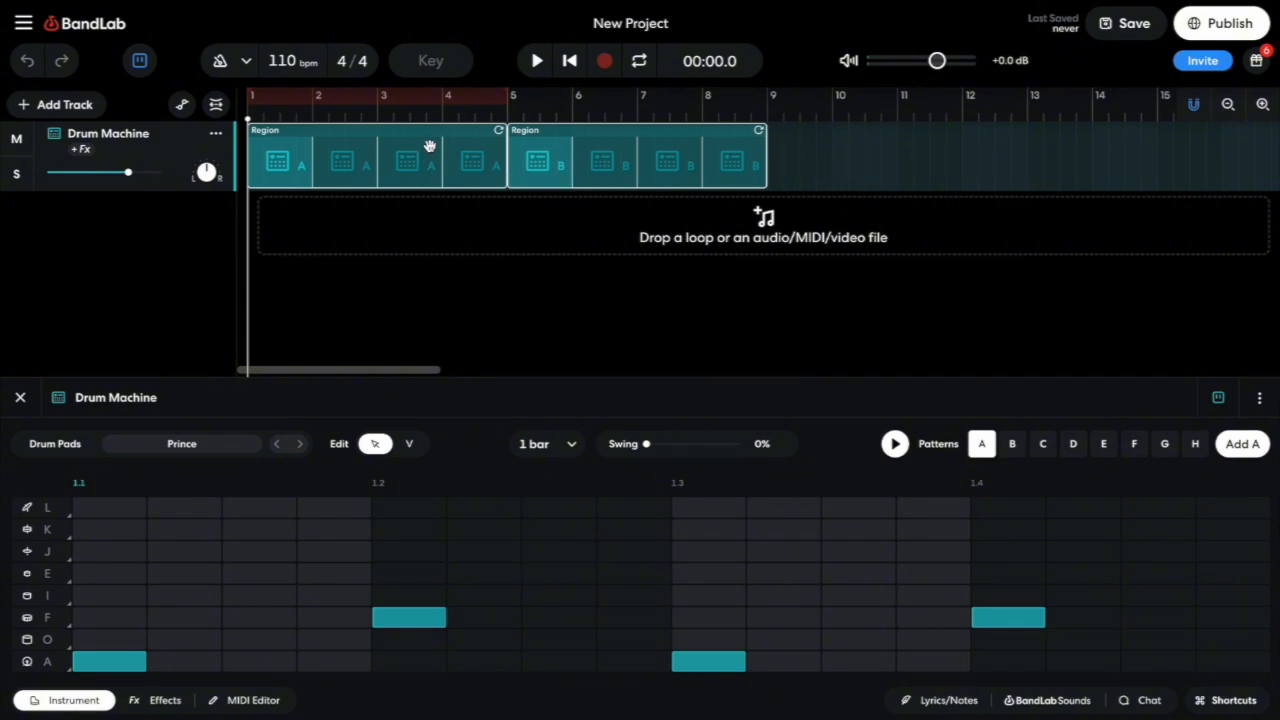
key(Delete)
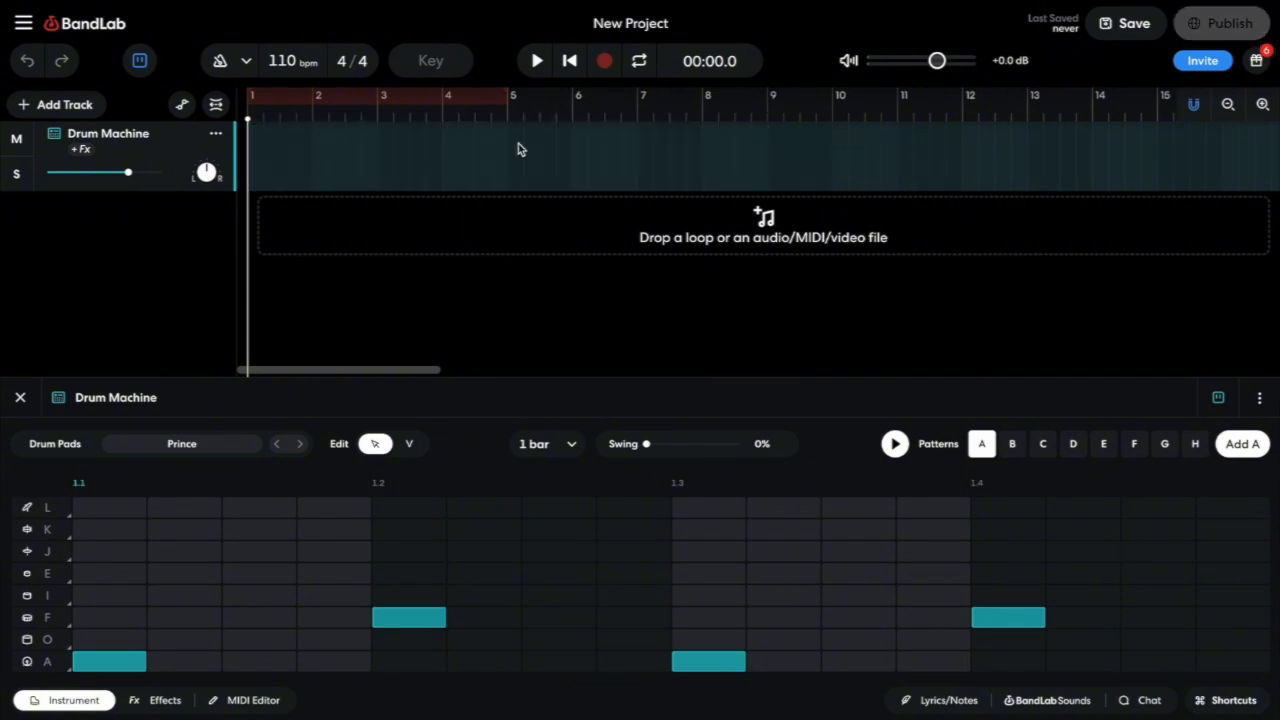
click(1243, 445)
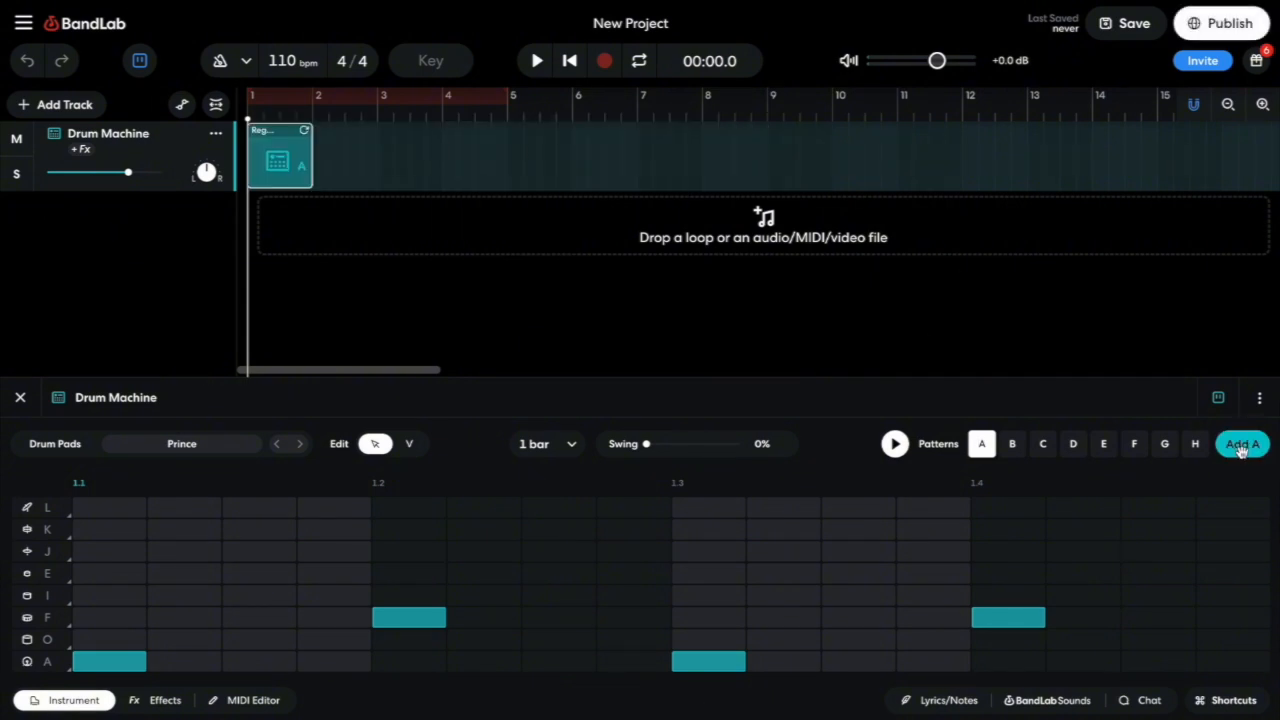
drag(304, 131, 502, 140)
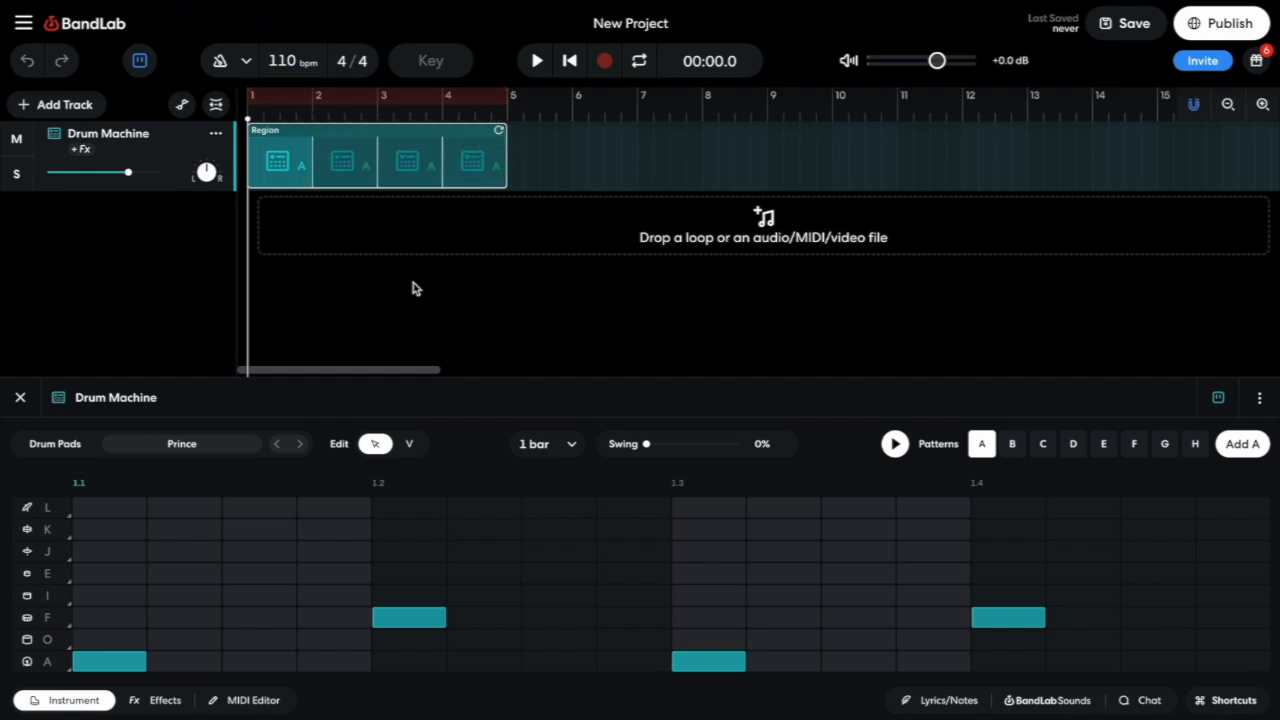
key(space)
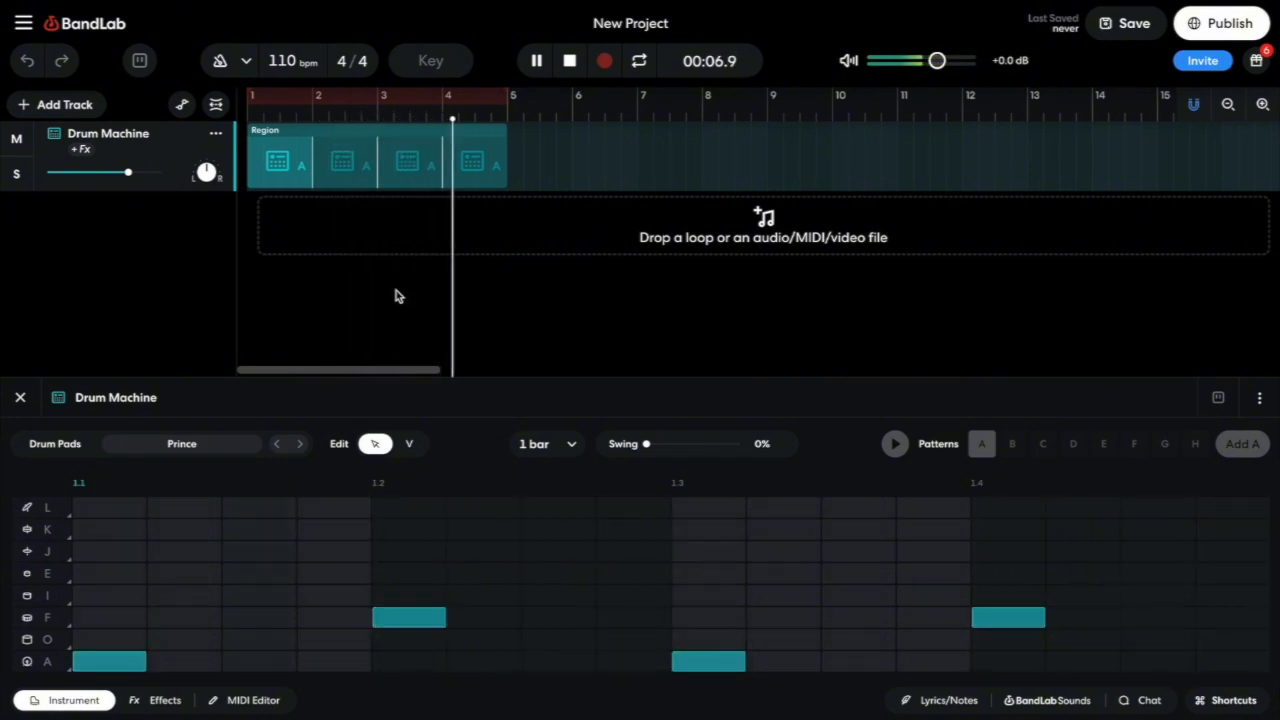
key(space)
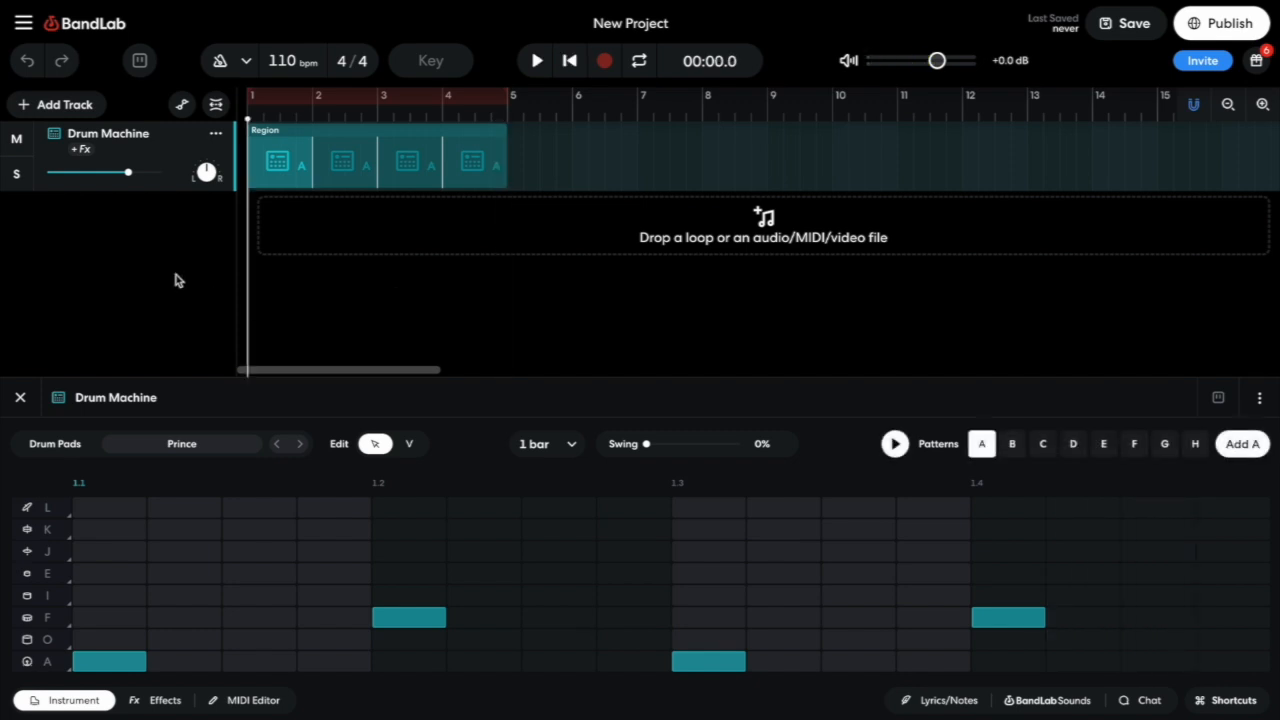
Add a virtual instrument track and load the Boog Bass synth bass on it.
click(66, 106)
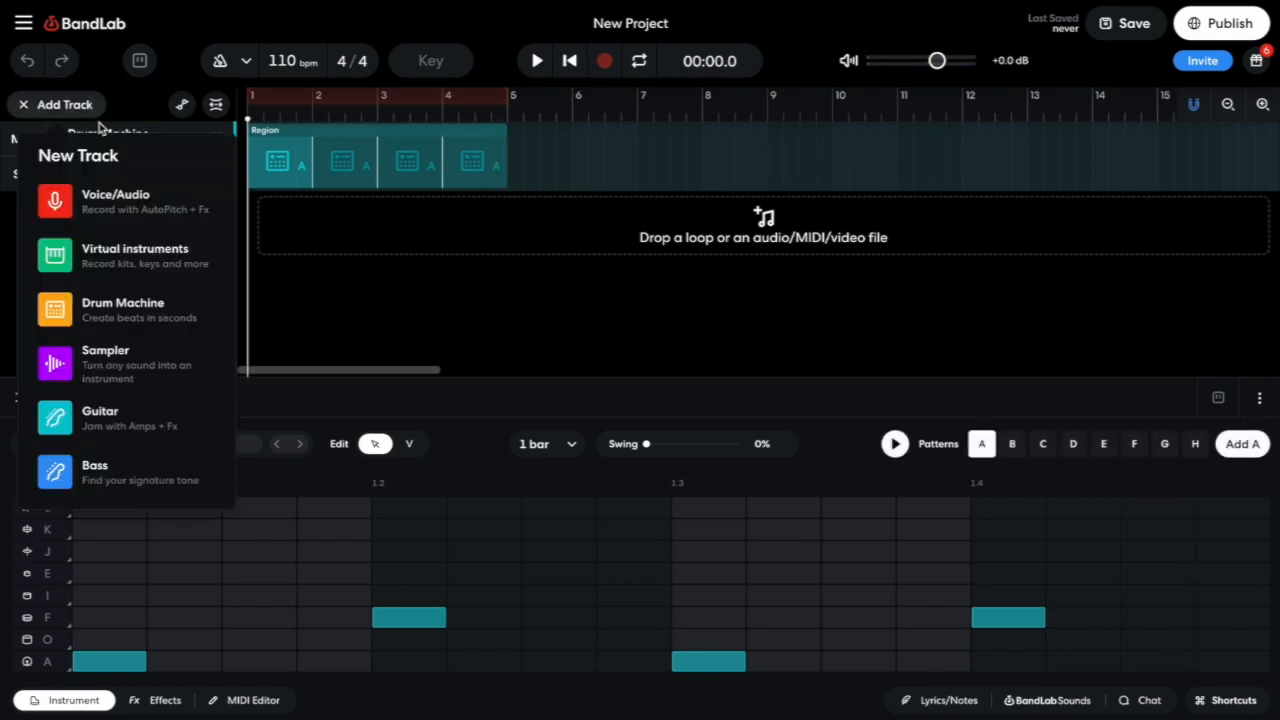
click(154, 254)
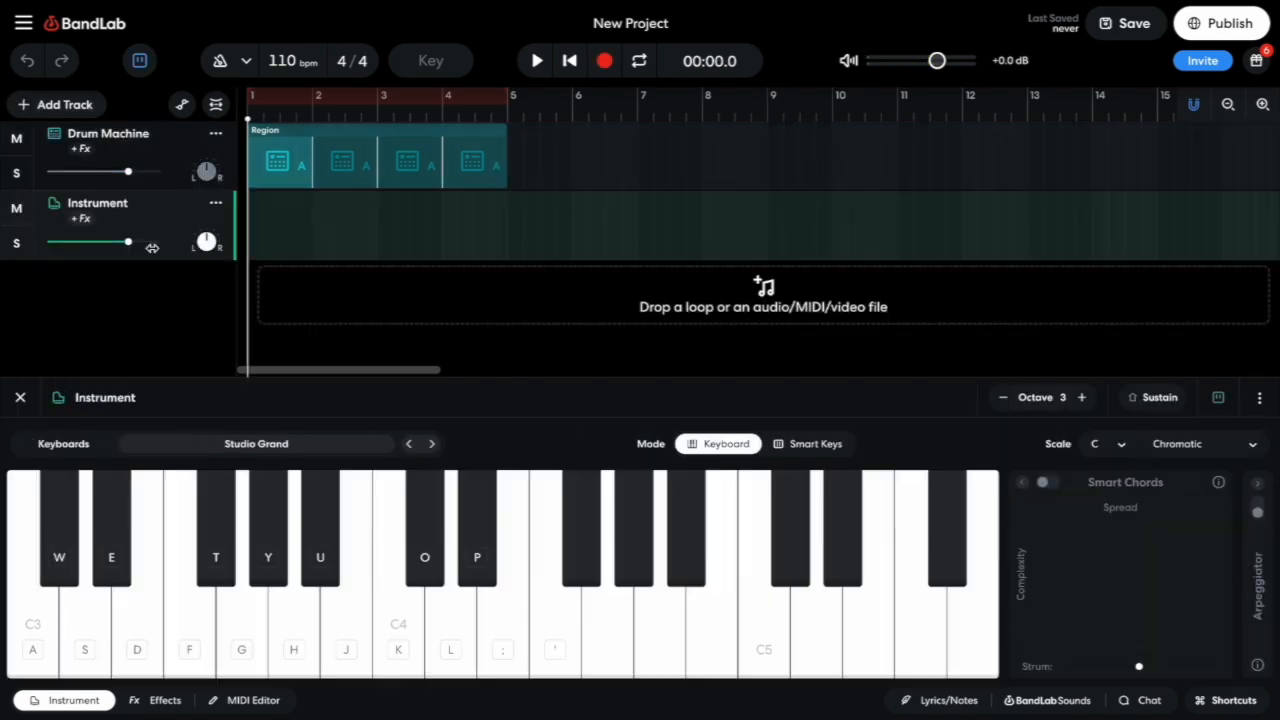
click(284, 446)
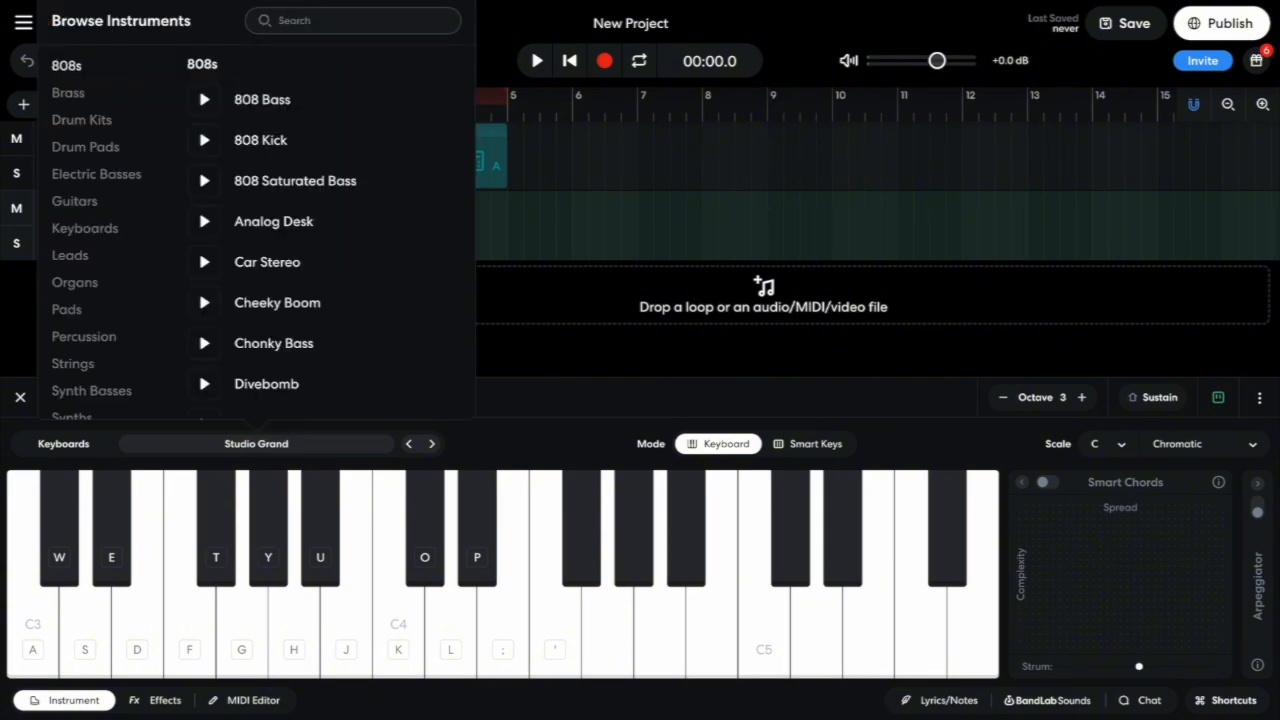
text(boog)
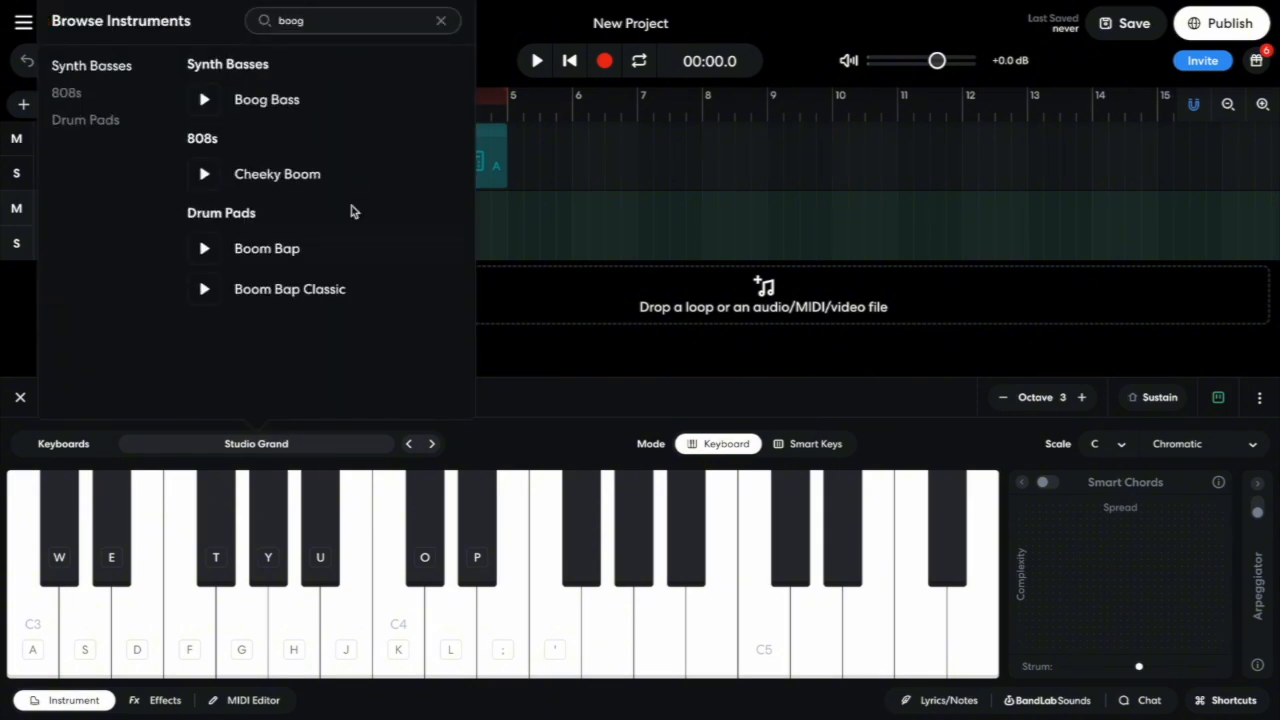
click(300, 105)
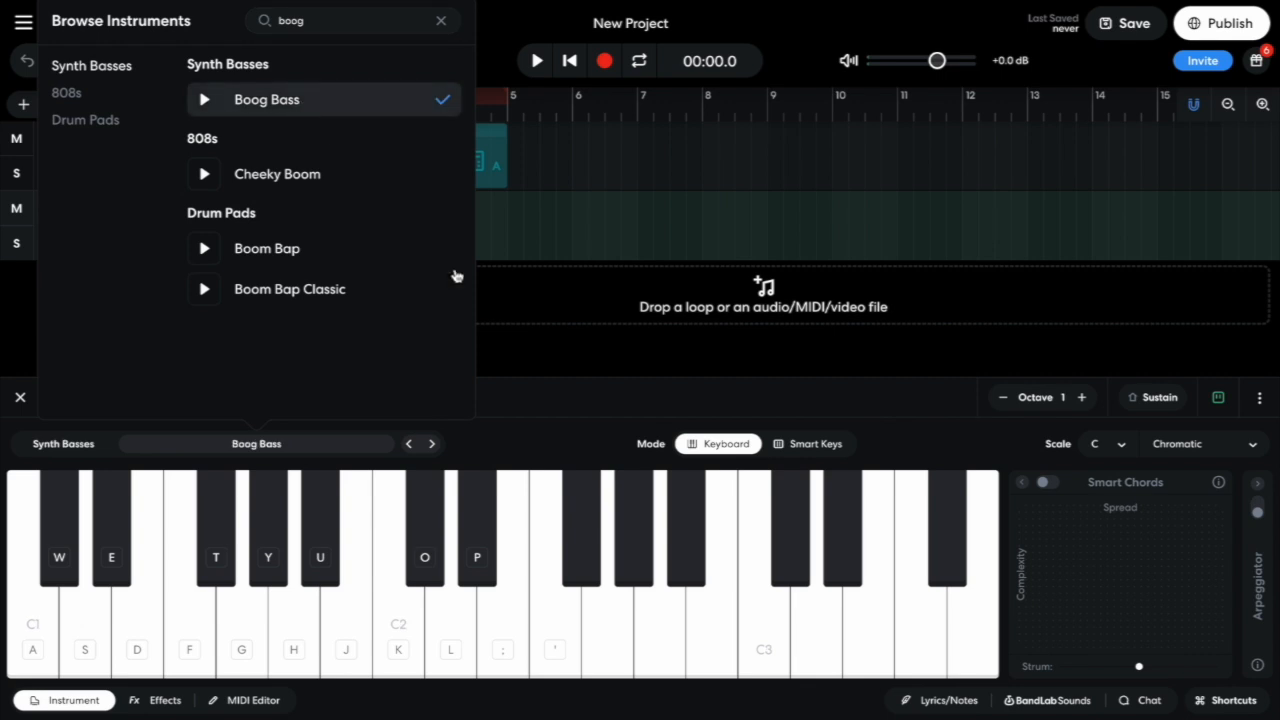
click(512, 391)
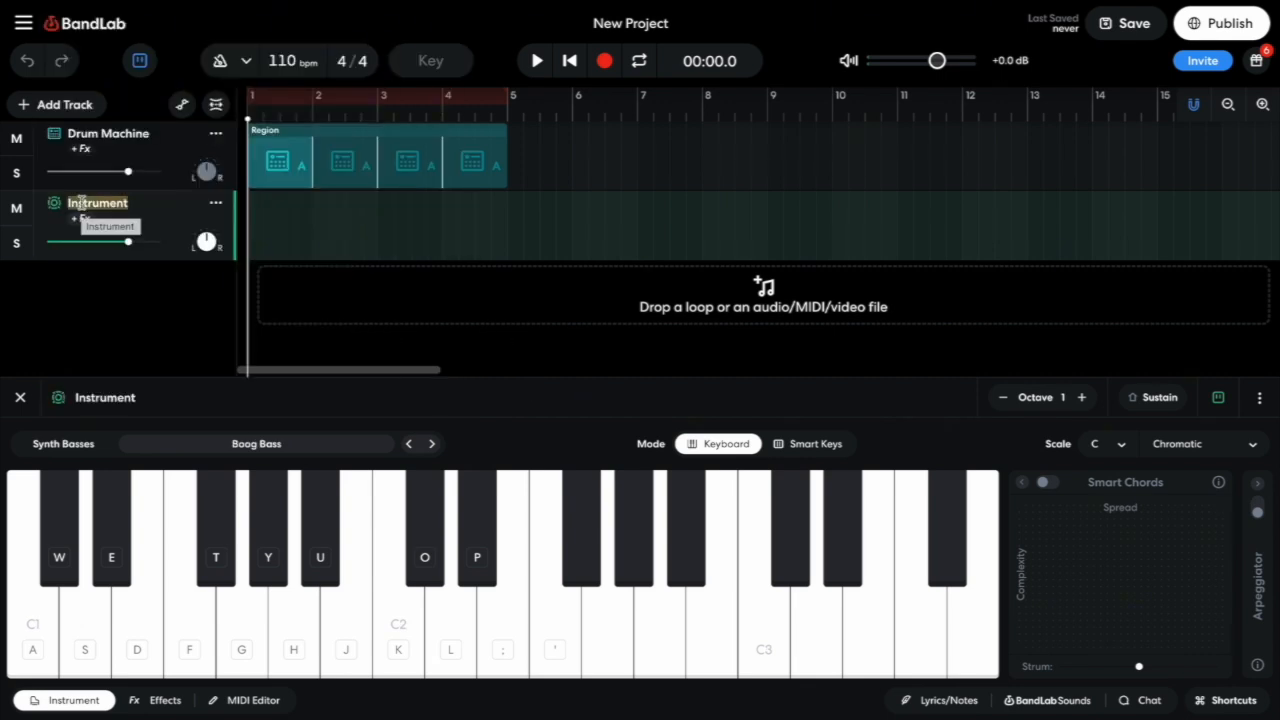
Rename the new instrument track as Synth Bass.
key(BackSpace)
text(Sy)
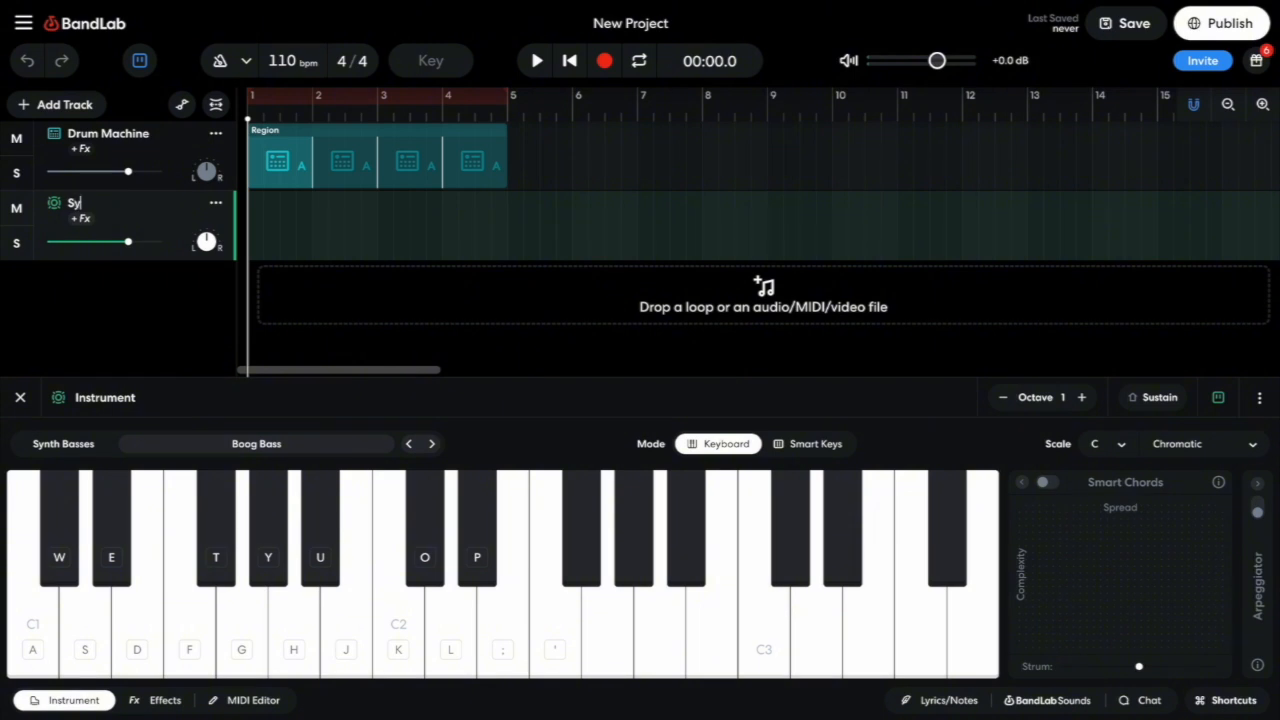
text(nth Bass)
key(Return)
Audition the G♯1 note repeatedly on the synth bass keyboard.
click(268, 526)
click(268, 526)
click(268, 526)
click(268, 526)
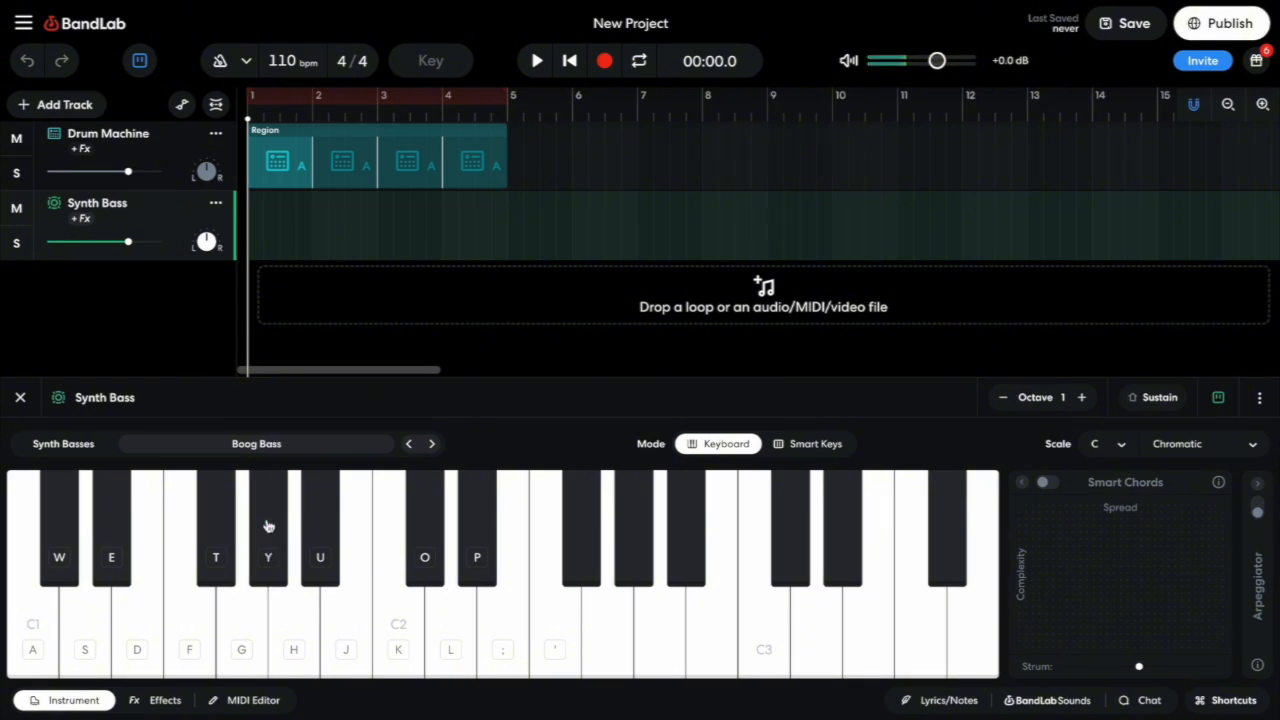
click(268, 526)
Record a rhythmic bass line of repeated G♯1 notes on the Synth Bass track over about four bars.
click(605, 62)
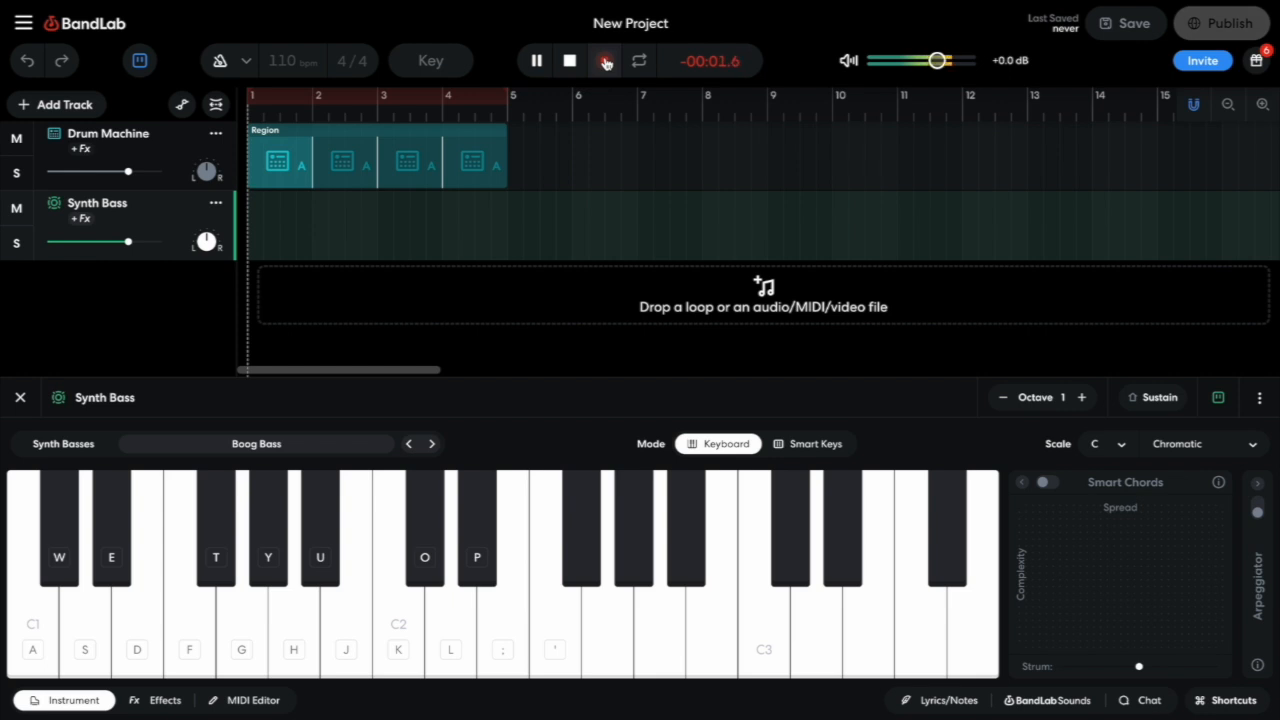
key(y)
key(y)
key(y)
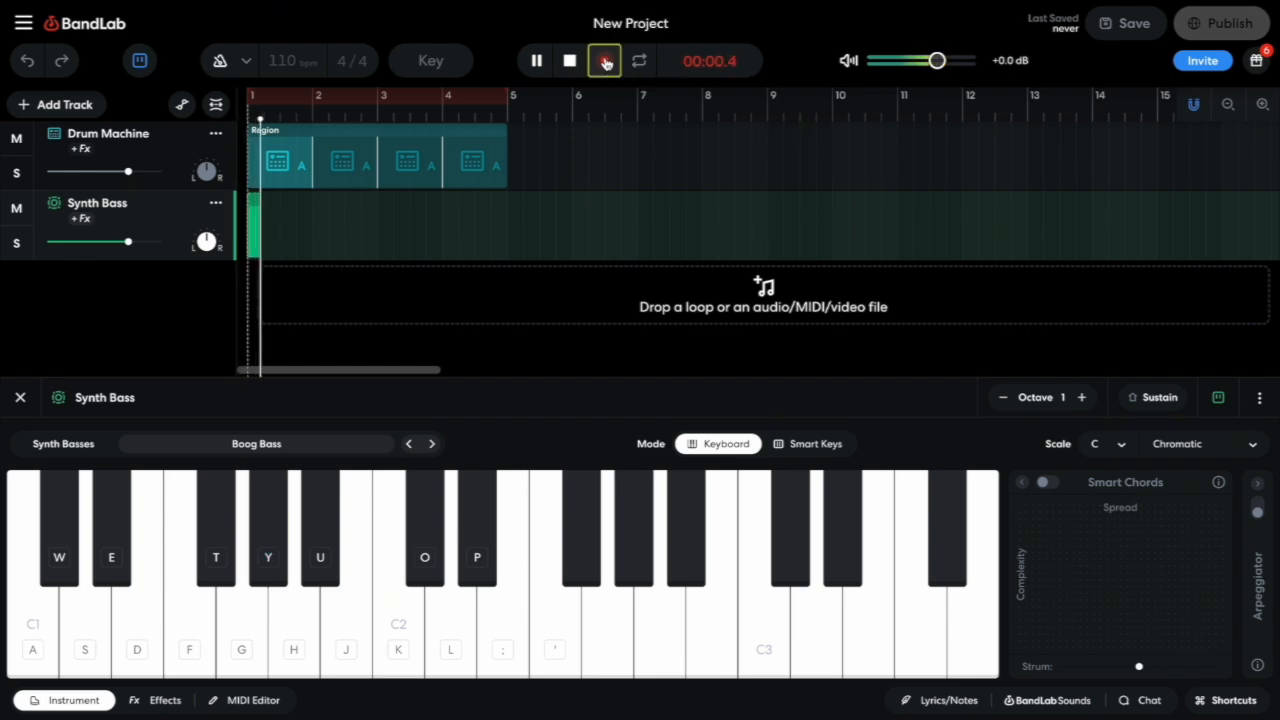
key(y)
key(y)
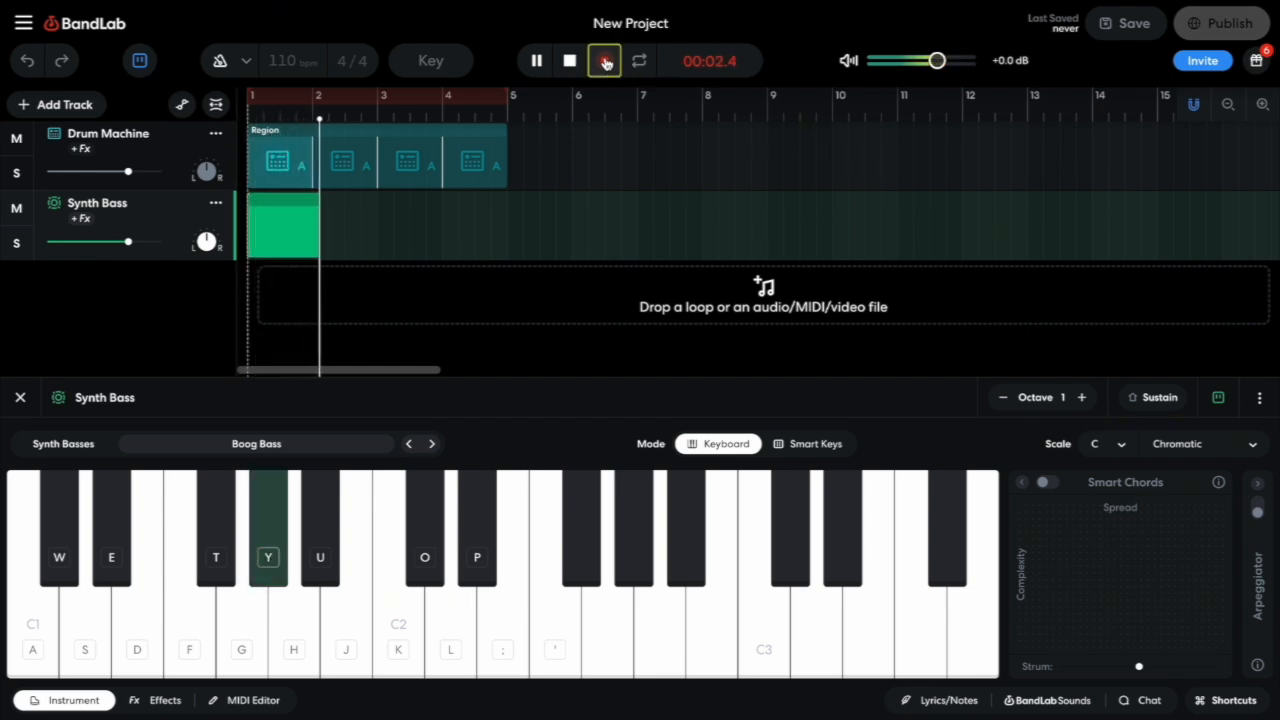
key(y)
key(y)
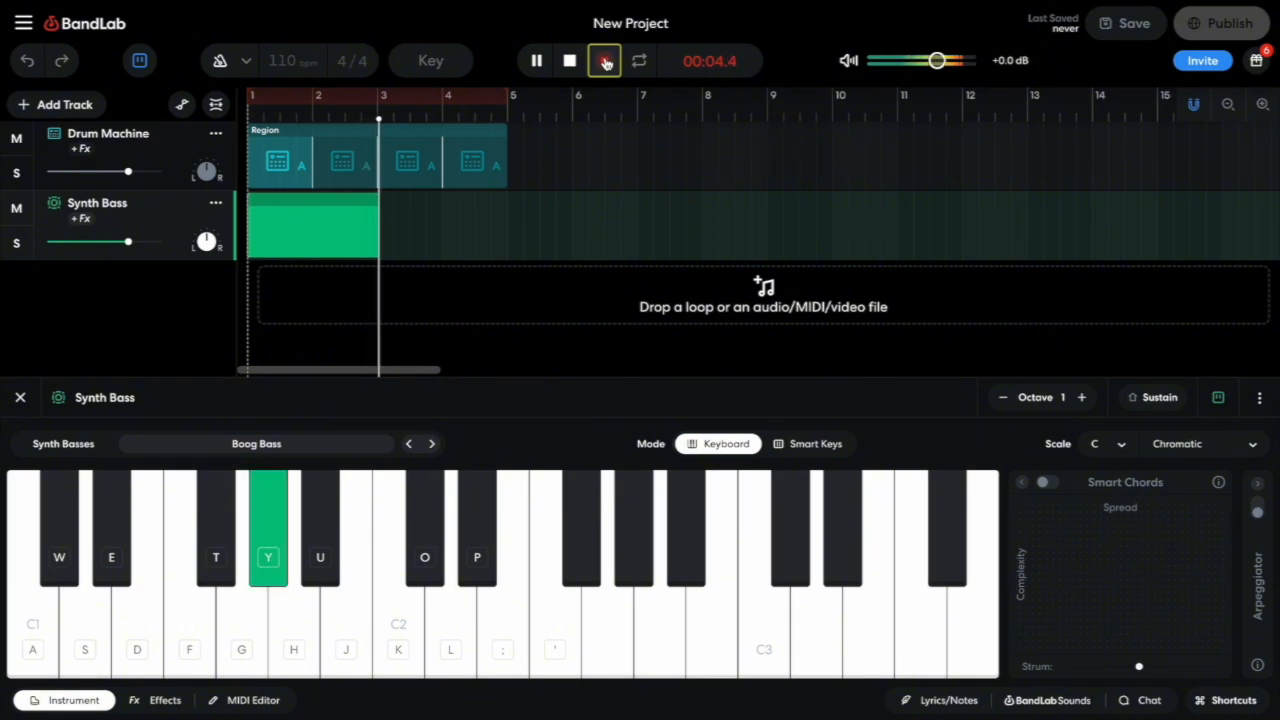
key(y)
key(y)
key(y)
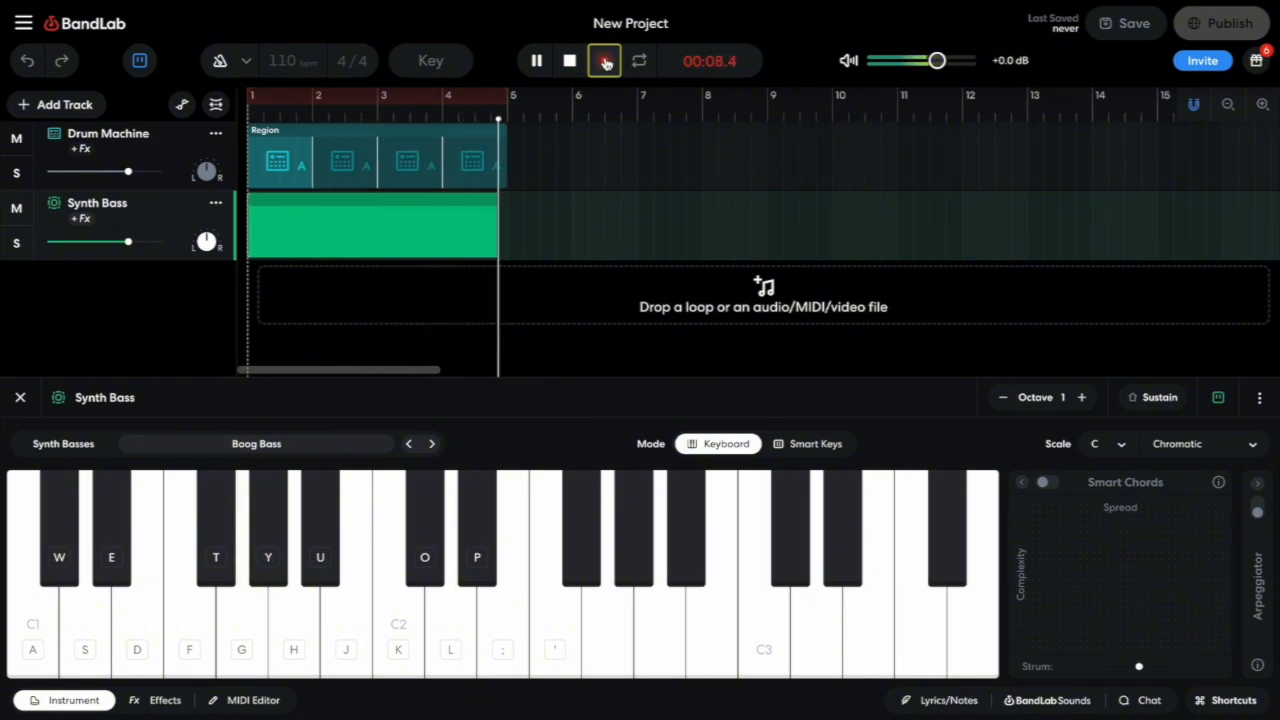
click(605, 62)
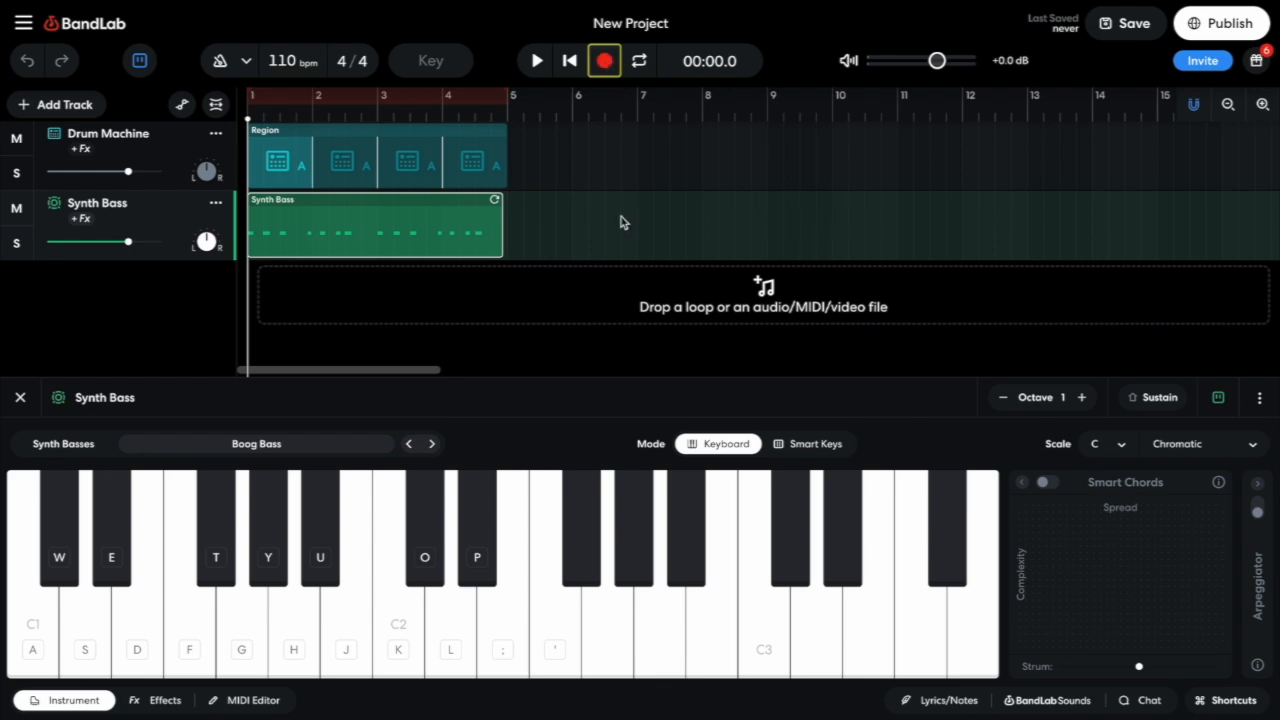
Select all recorded Synth Bass notes in the MIDI editor and quantize them to 1/16.
click(243, 700)
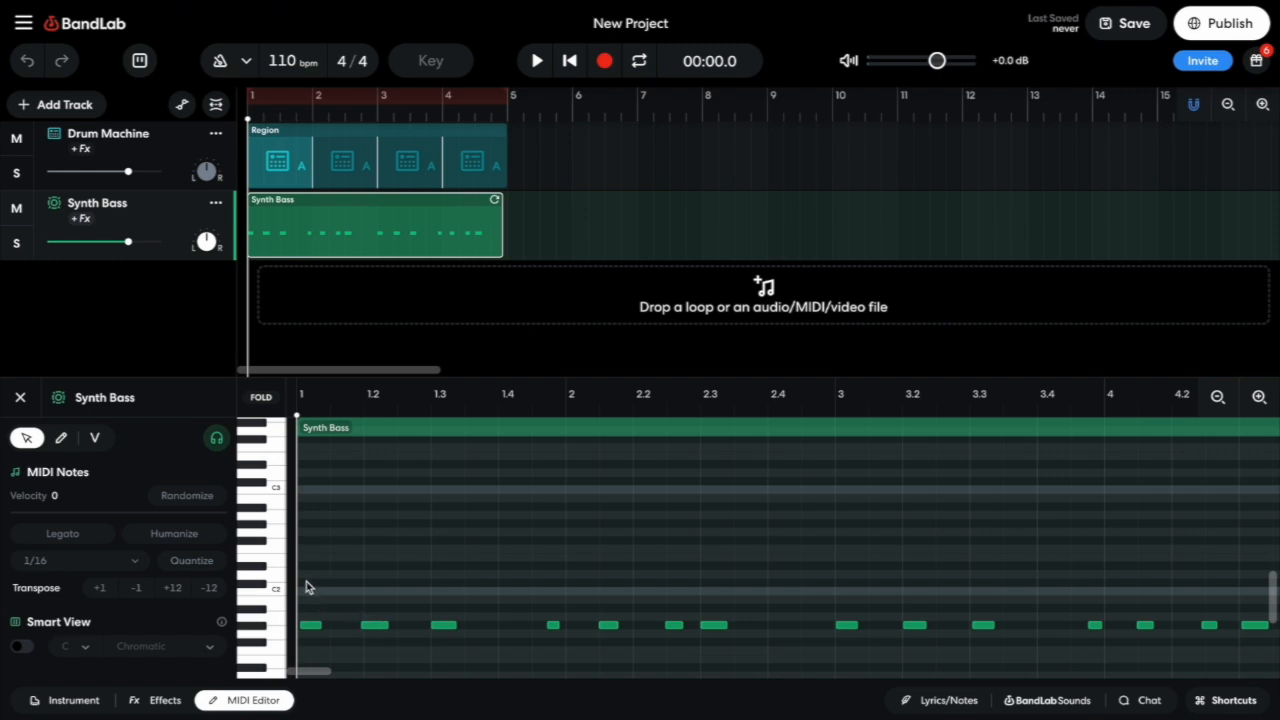
drag(1267, 656, 229, 543)
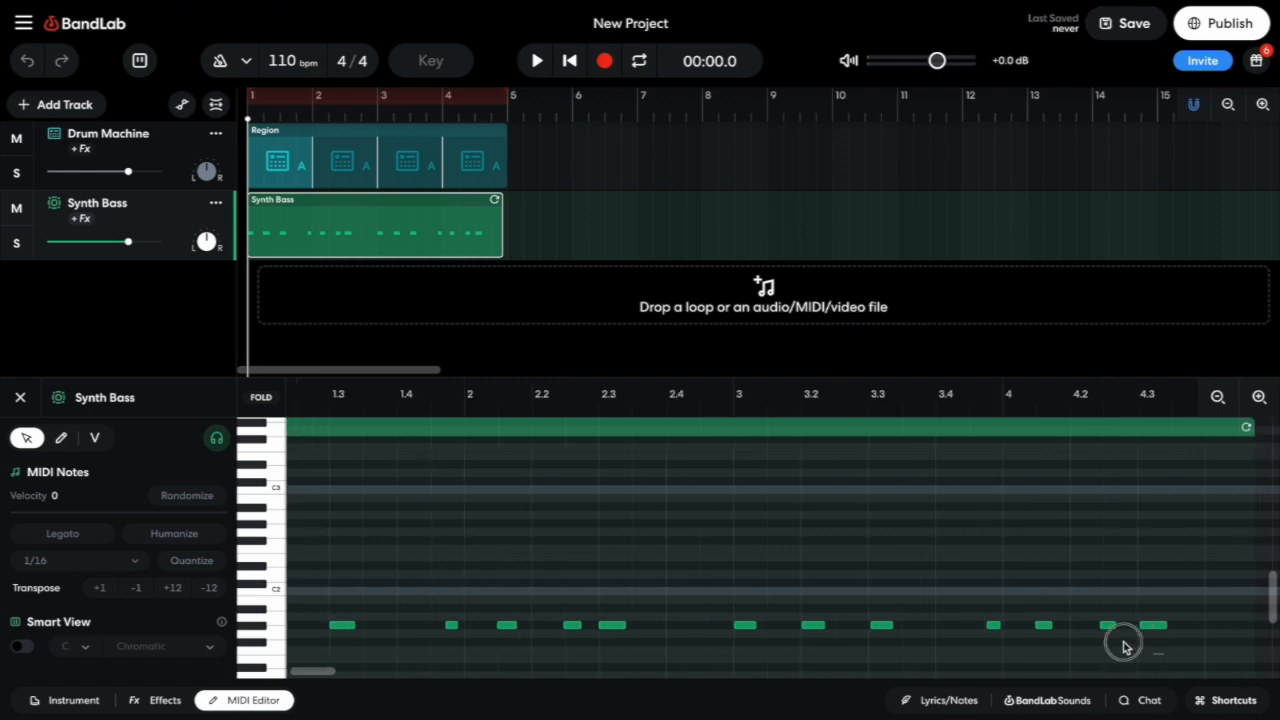
click(192, 561)
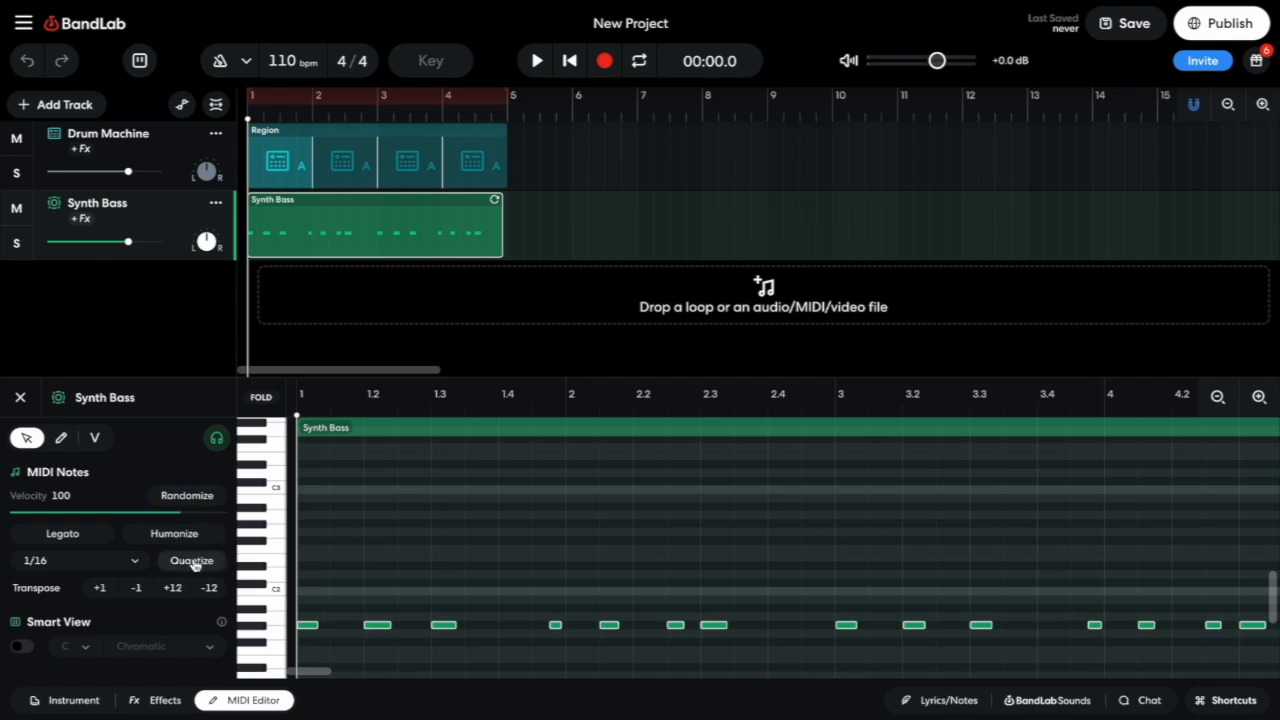
Play back the project to hear the quantized bass line with the drums.
key(space)
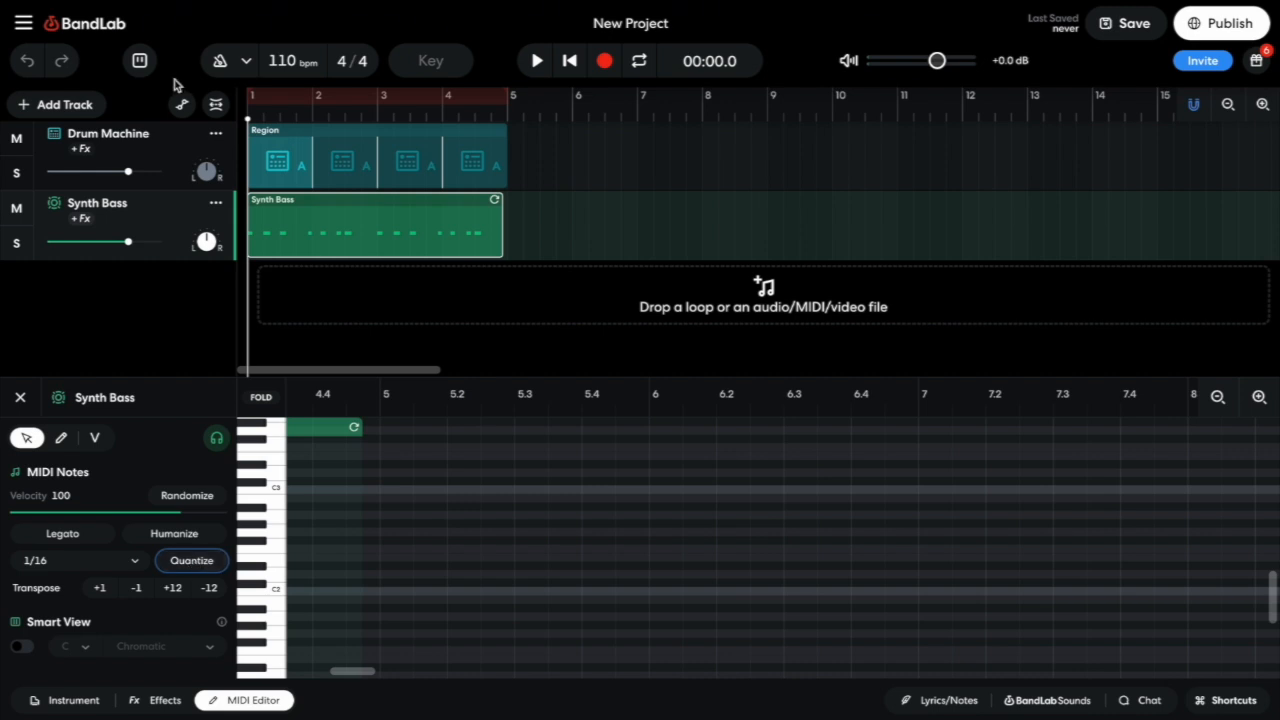
Add the BL 1176 compressor from the Dynamics effects to the Drum Machine track and lower its Attack and Release.
click(160, 142)
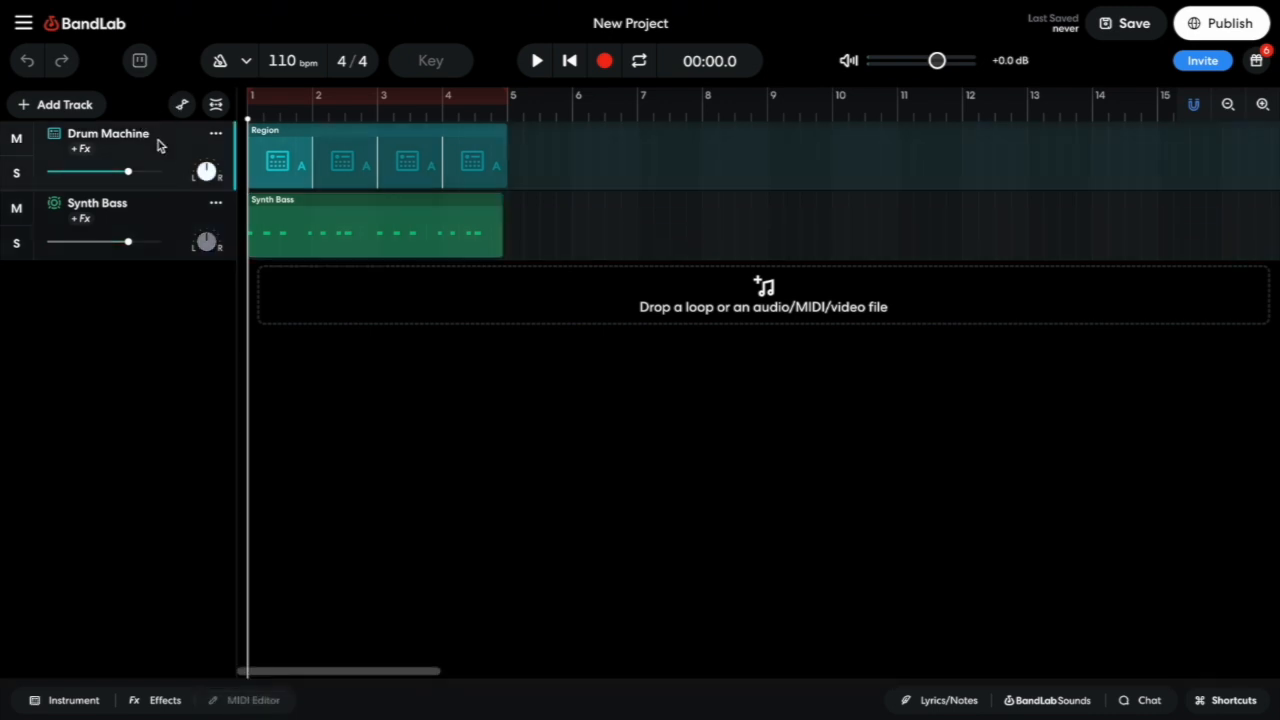
click(163, 700)
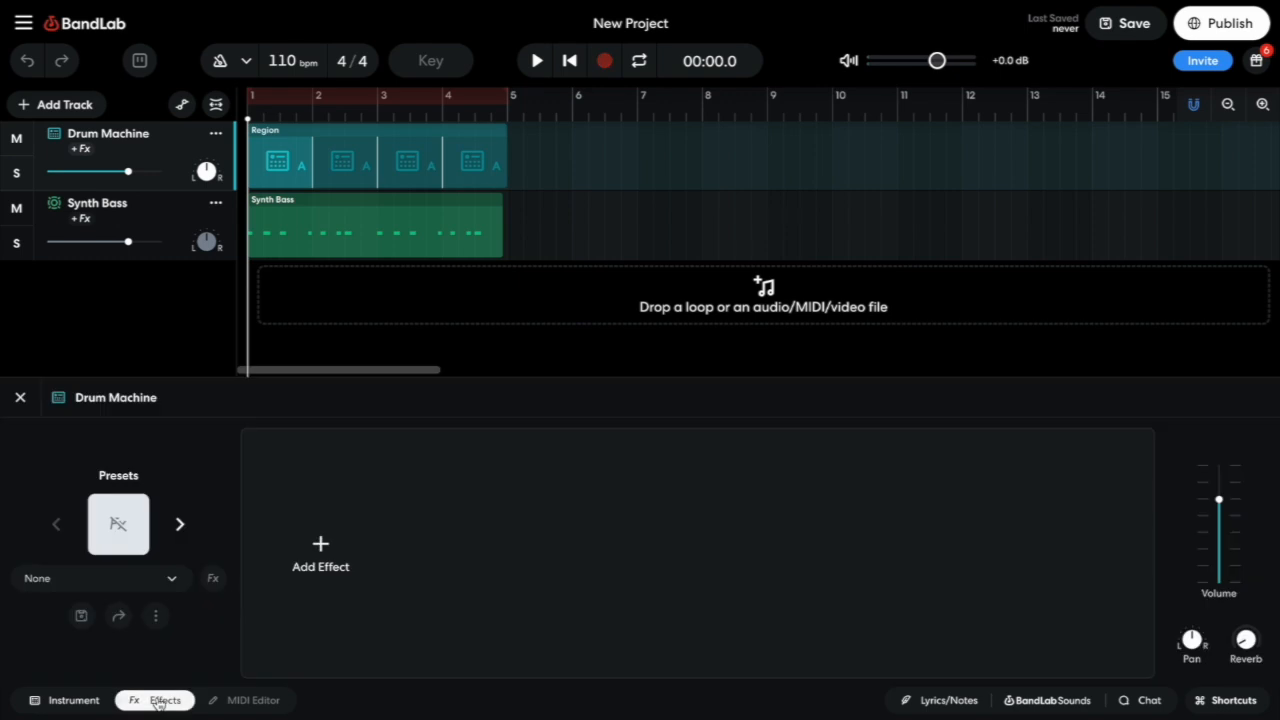
click(322, 560)
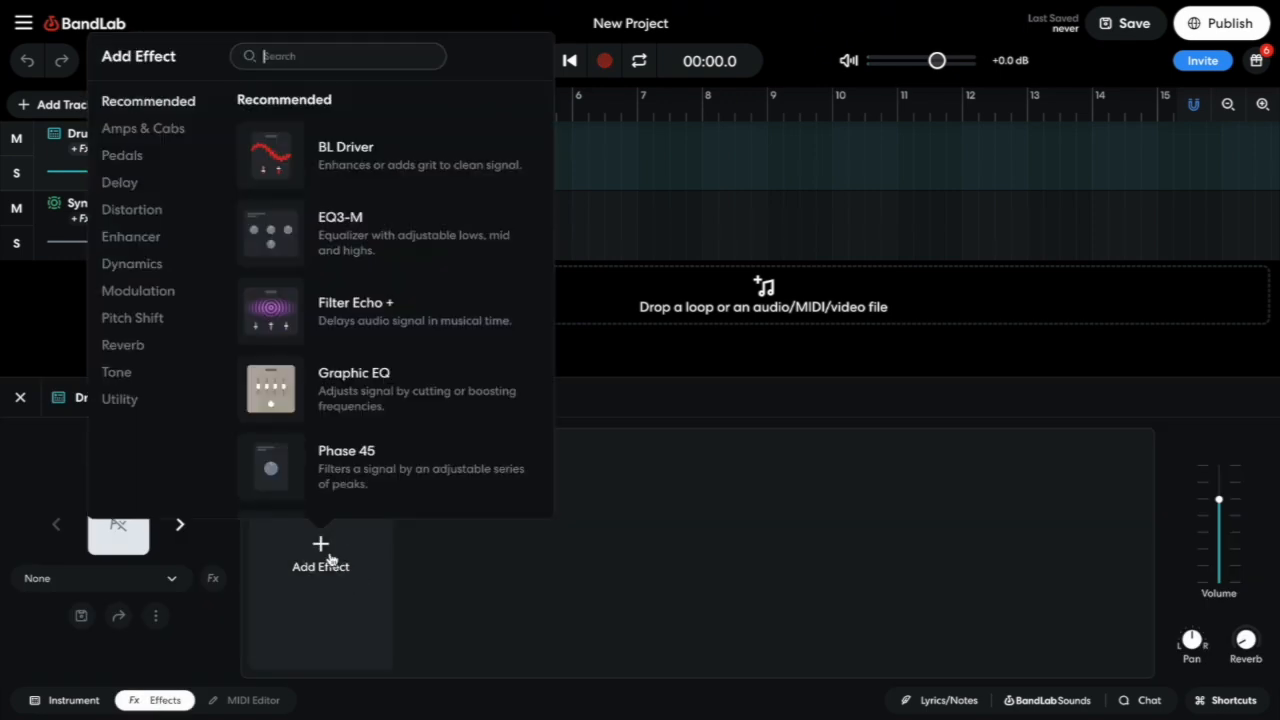
click(143, 266)
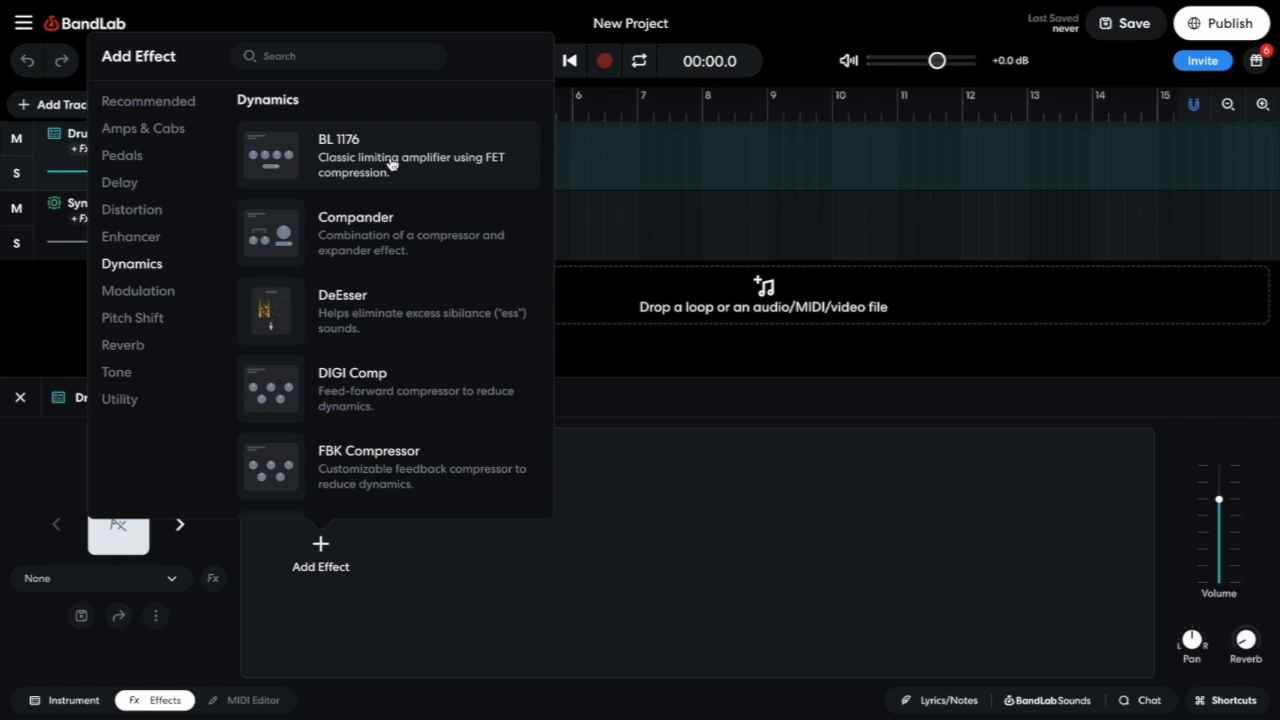
click(391, 163)
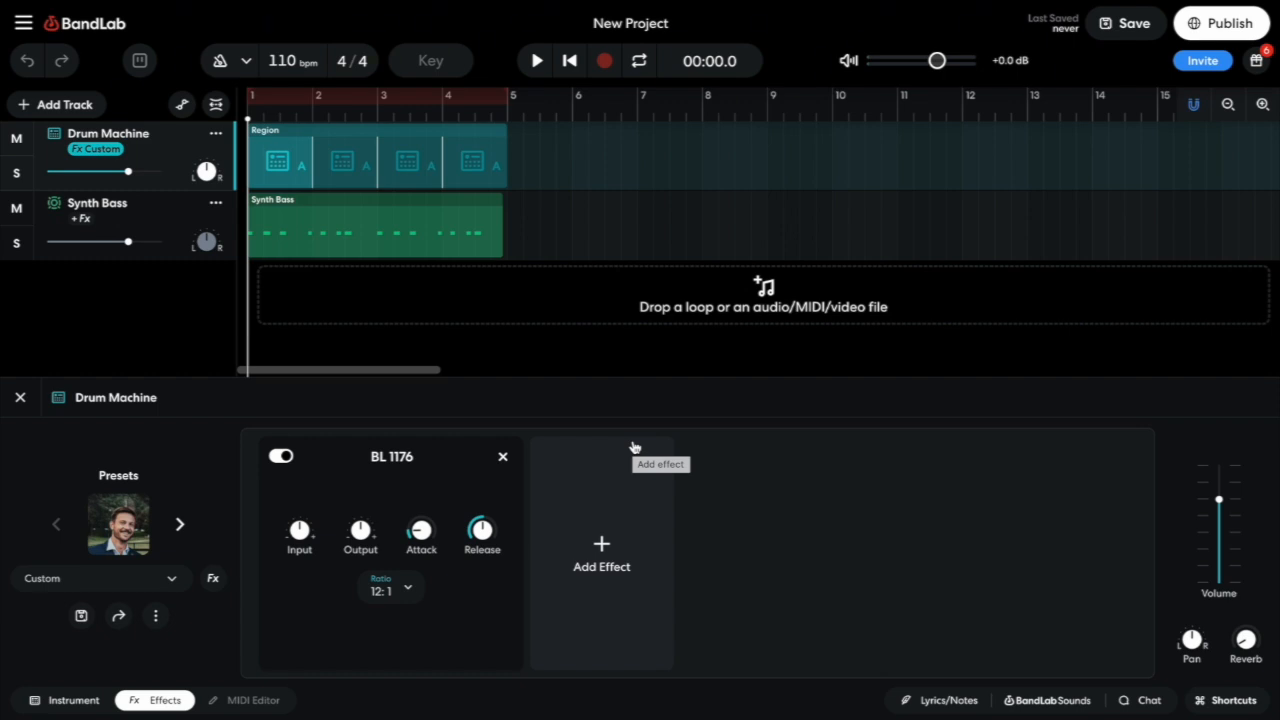
drag(421, 528, 484, 655)
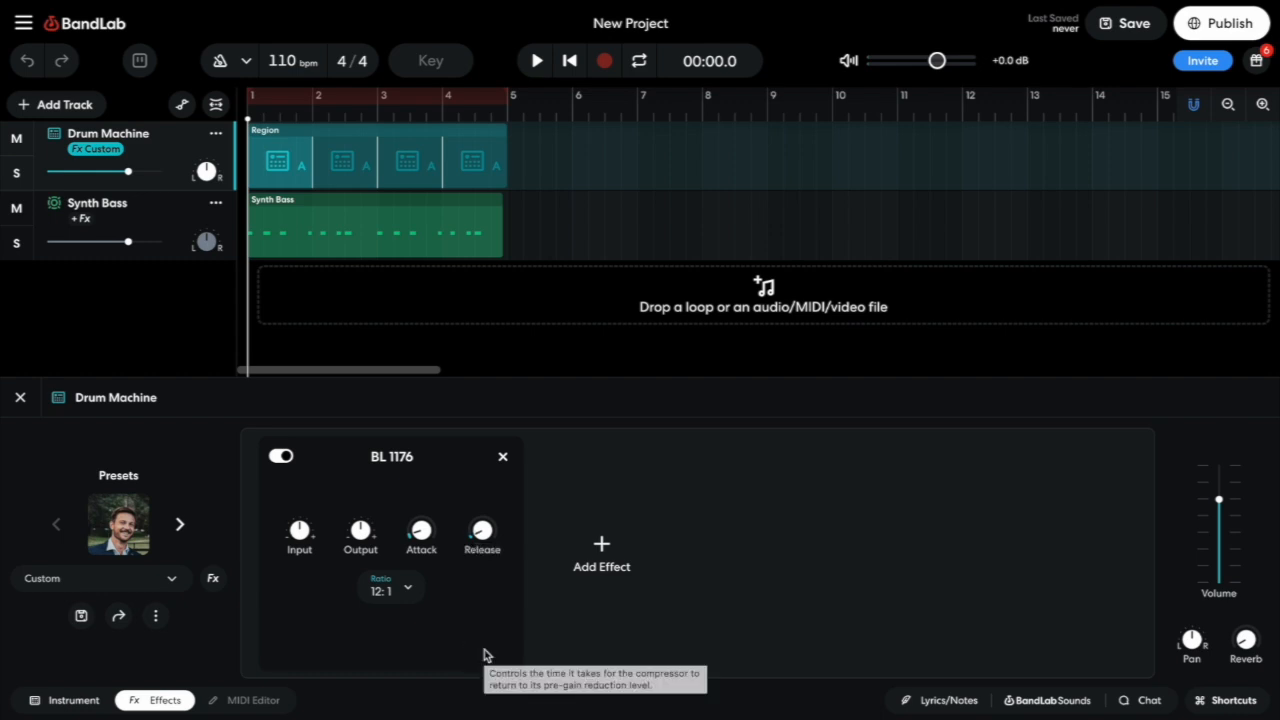
Play the beat and compare the drums with the BL 1176 compressor switched off and on, leaving it enabled.
key(space)
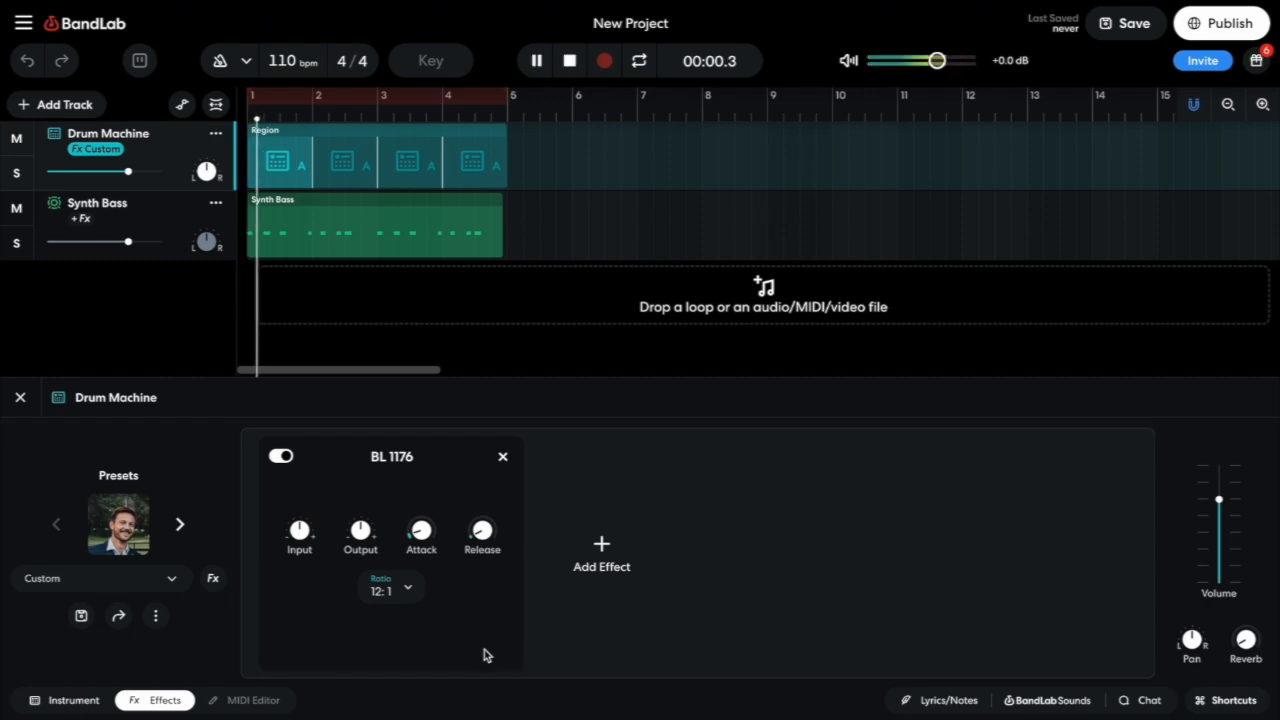
click(281, 458)
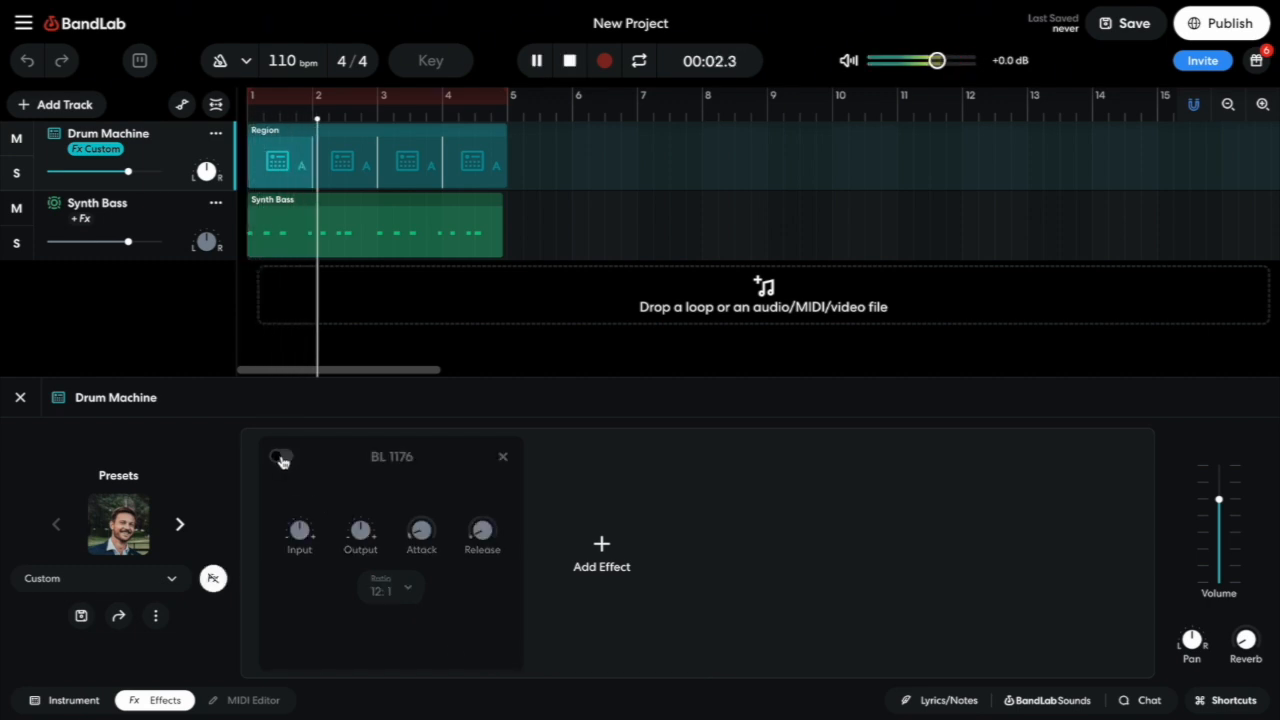
click(281, 458)
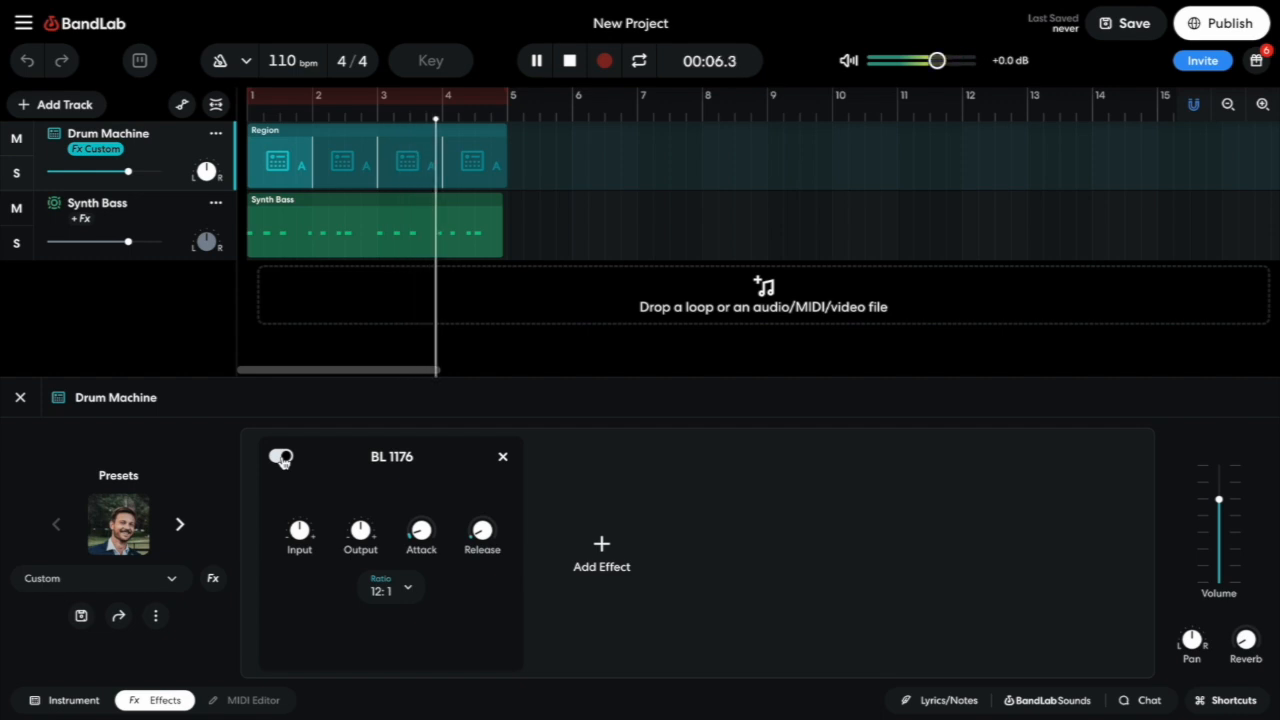
click(282, 459)
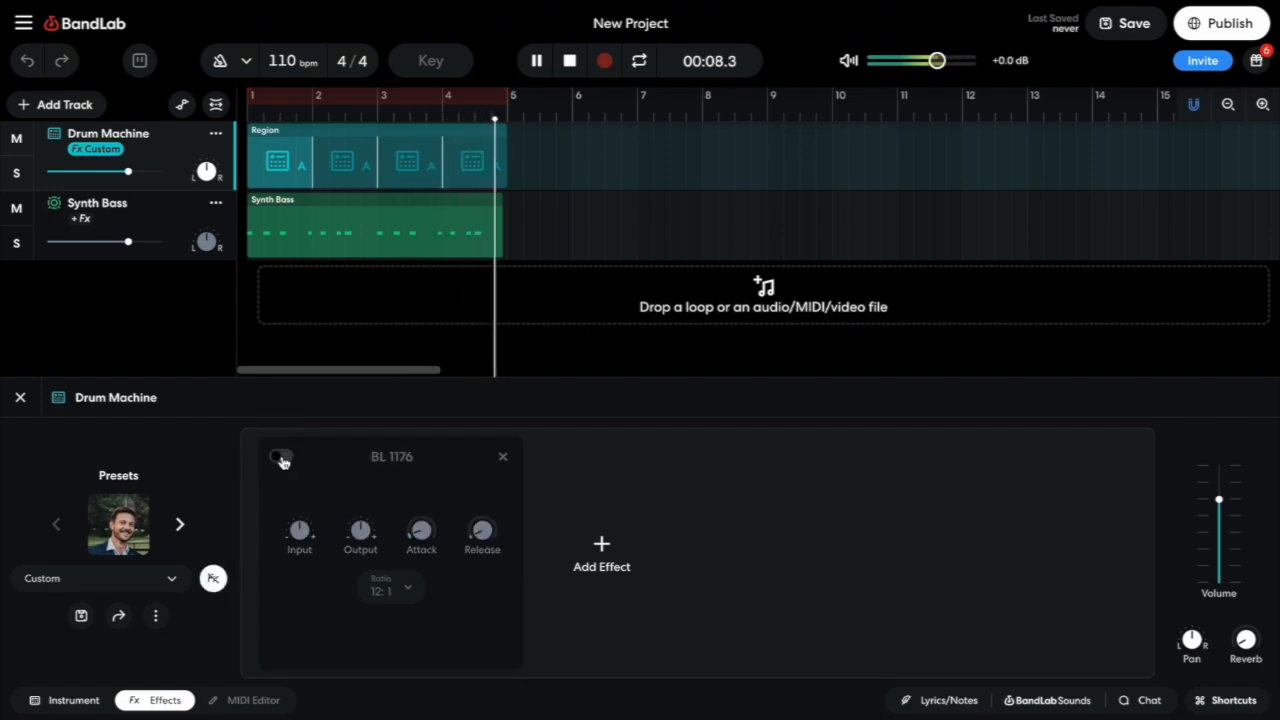
click(281, 458)
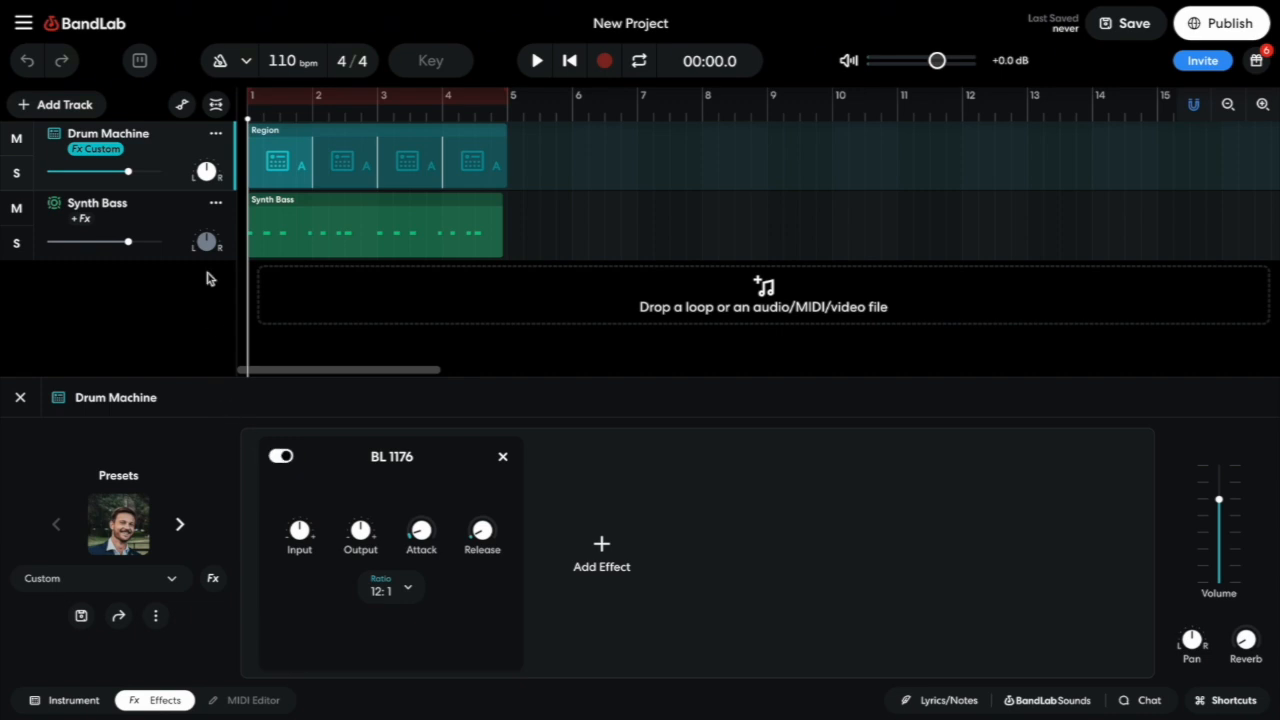
Add the EQ3-M equalizer from the Tone effects to the Synth Bass track.
click(150, 228)
click(313, 573)
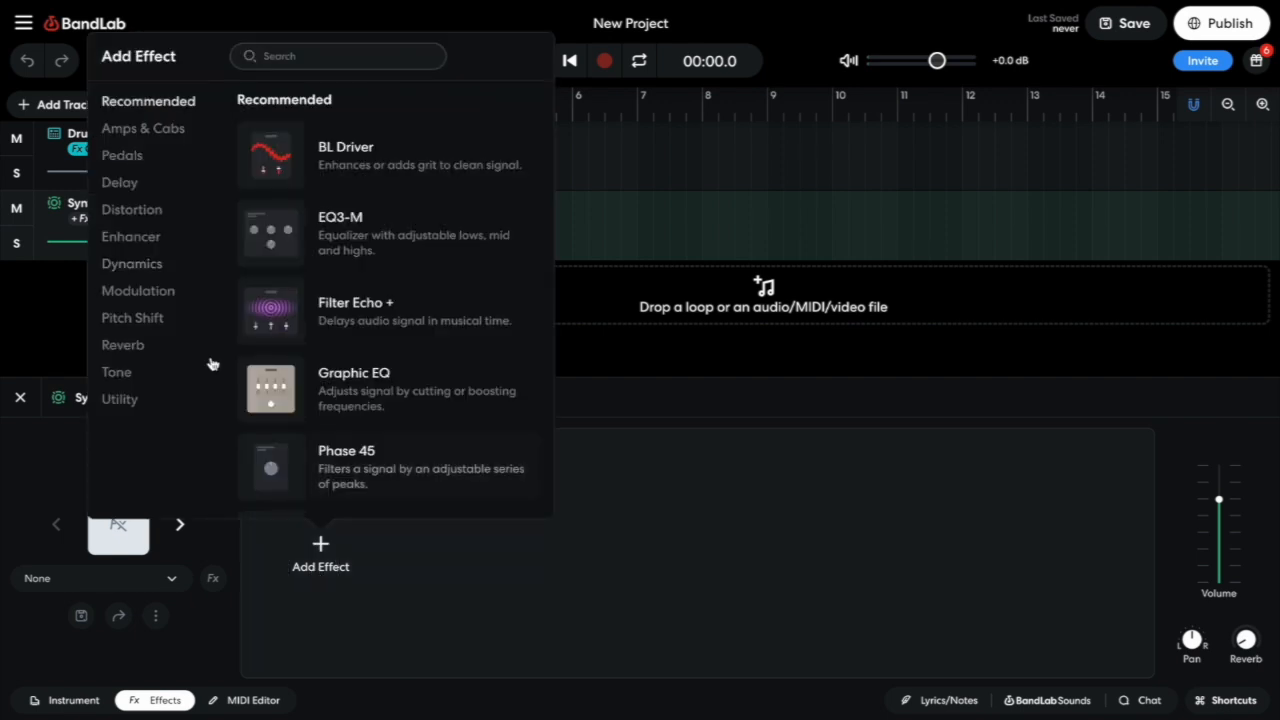
click(117, 372)
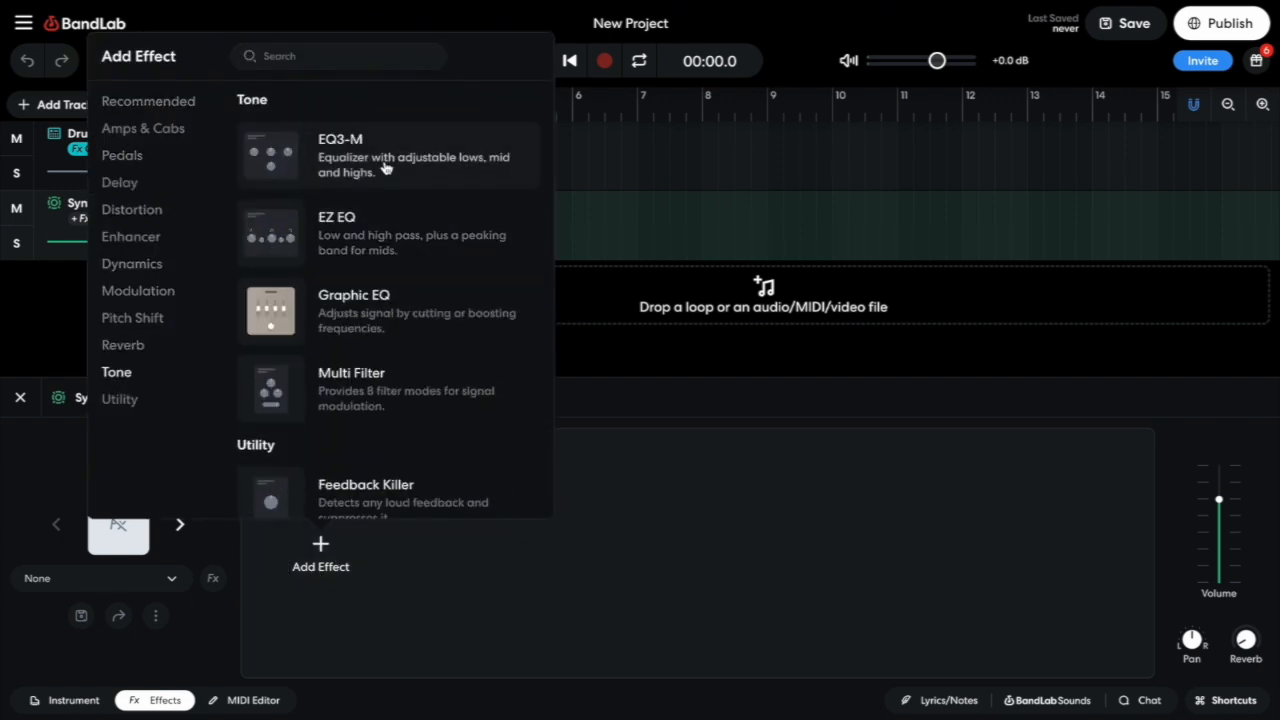
click(386, 167)
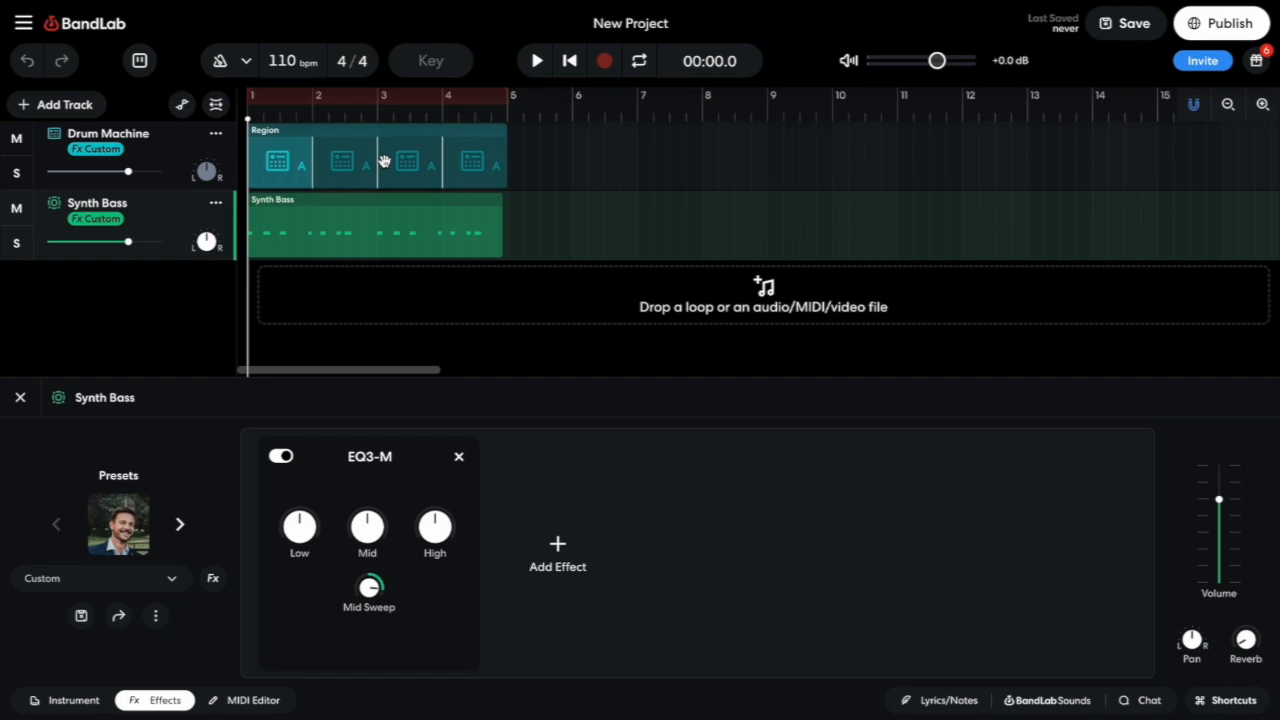
Slightly cut the Synth Bass EQ3-M's High, set Mid to about -5.3 dB, boost Low, and play back the mix.
mouse_move(434, 518)
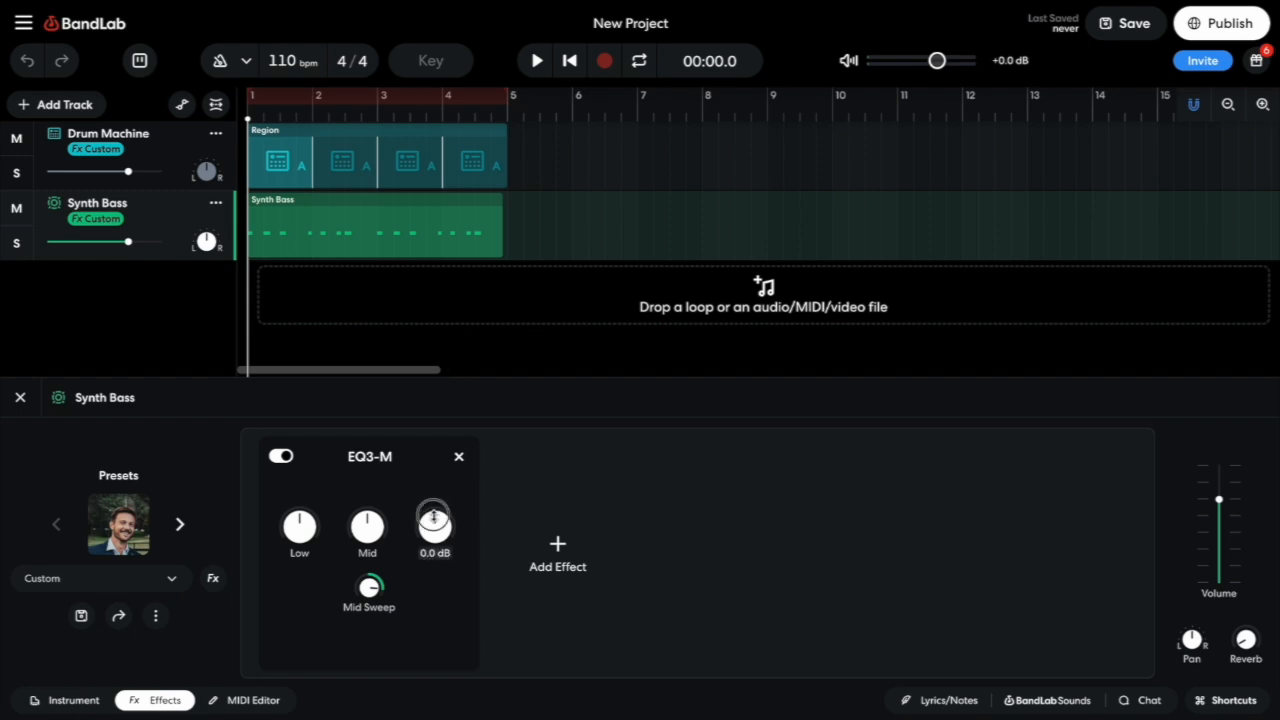
drag(434, 518, 411, 541)
drag(367, 511, 371, 523)
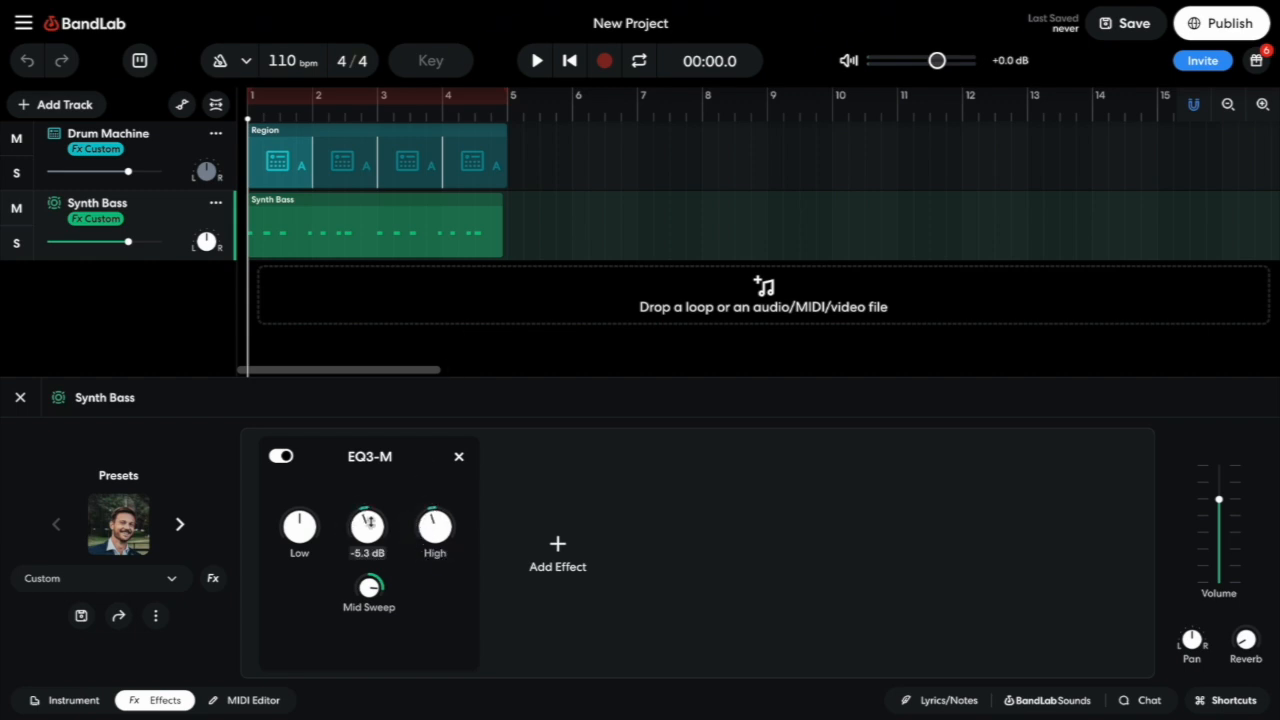
mouse_move(295, 522)
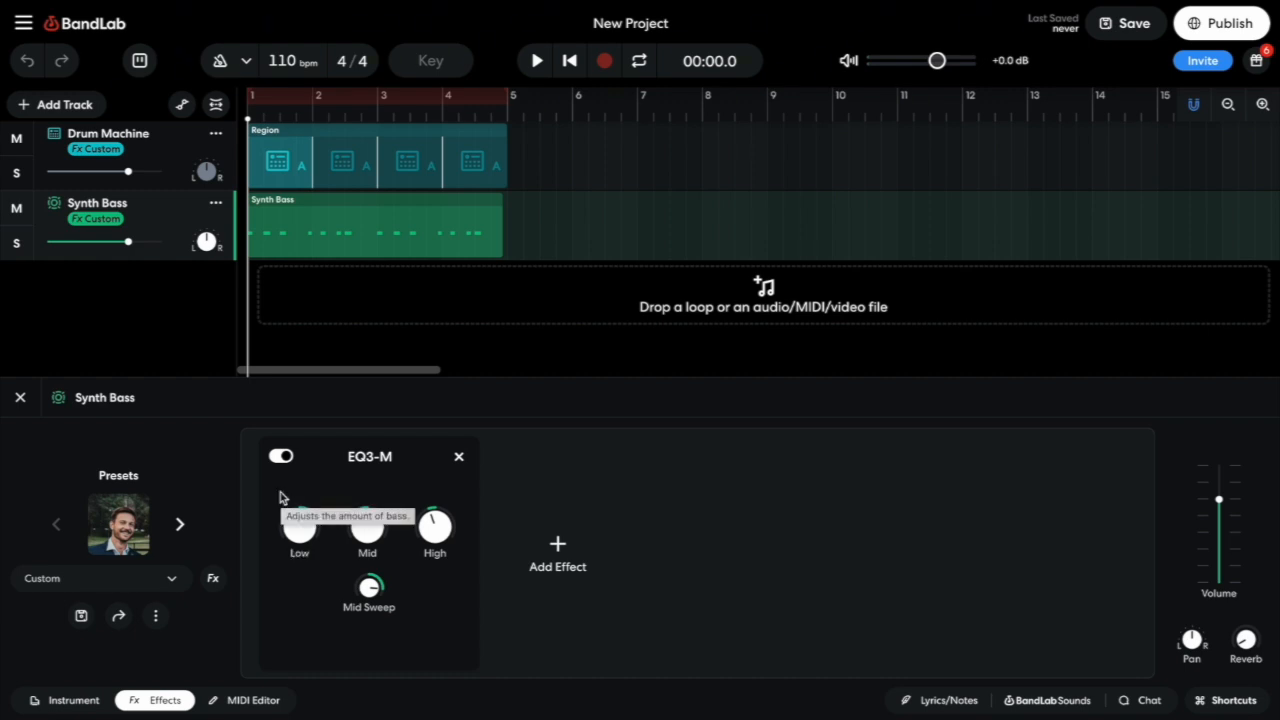
key(space)
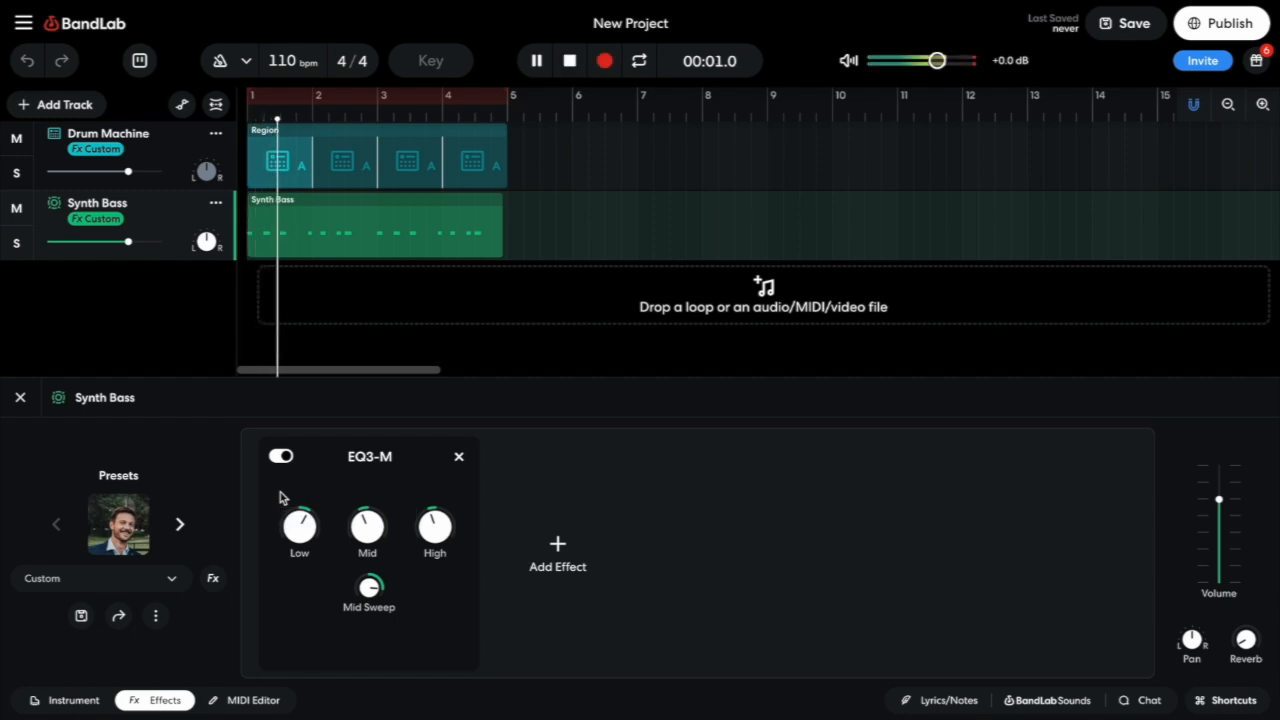